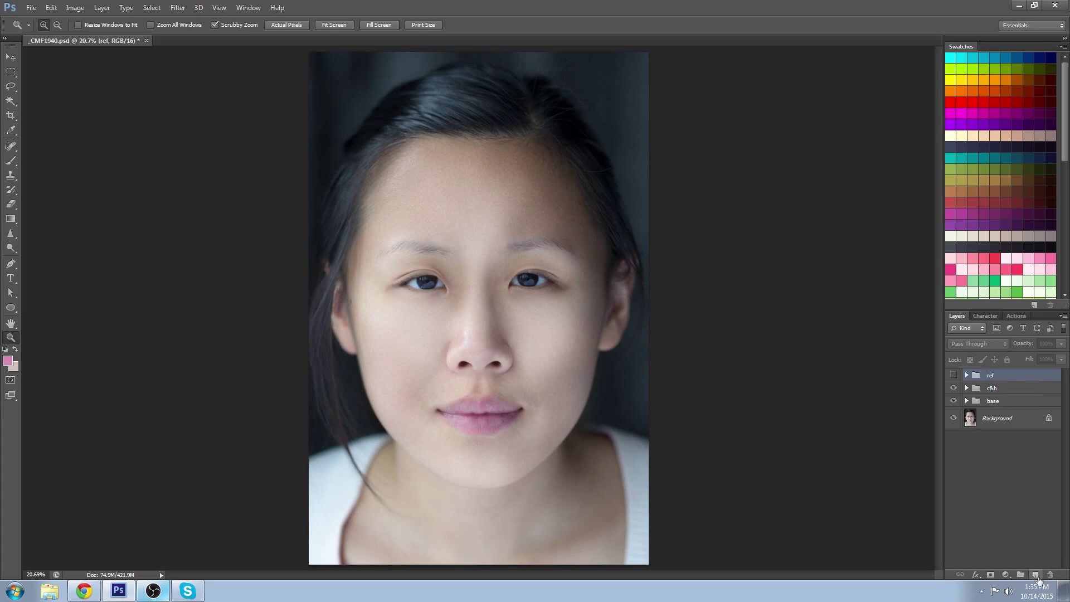
# Add a new Layer 7, choose a dark purple brush colour, and zoom in on the lips.
pyautogui.click(1036, 575)
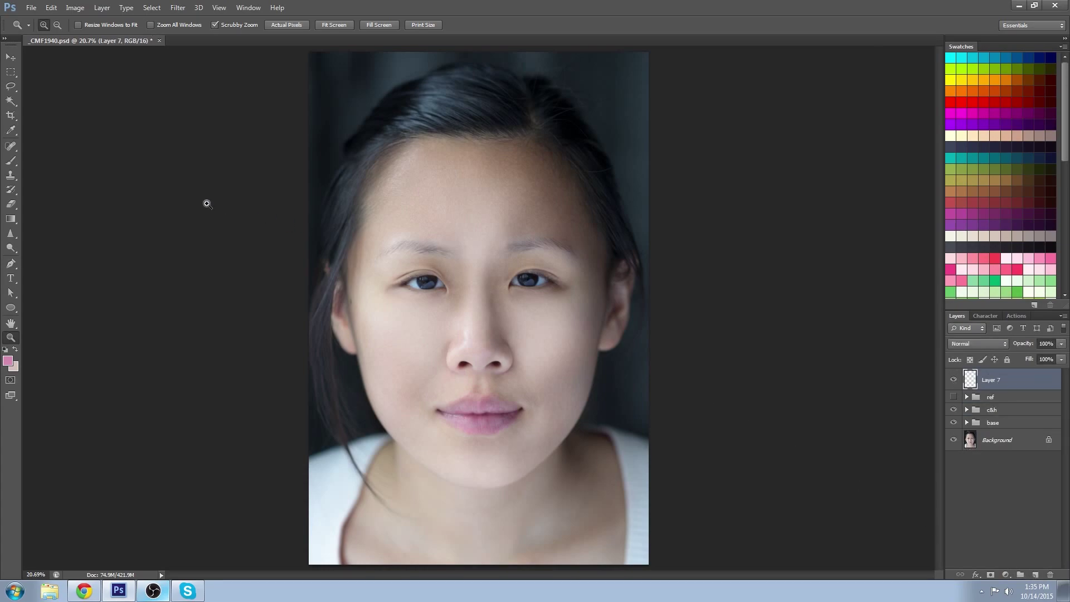
pyautogui.click(11, 162)
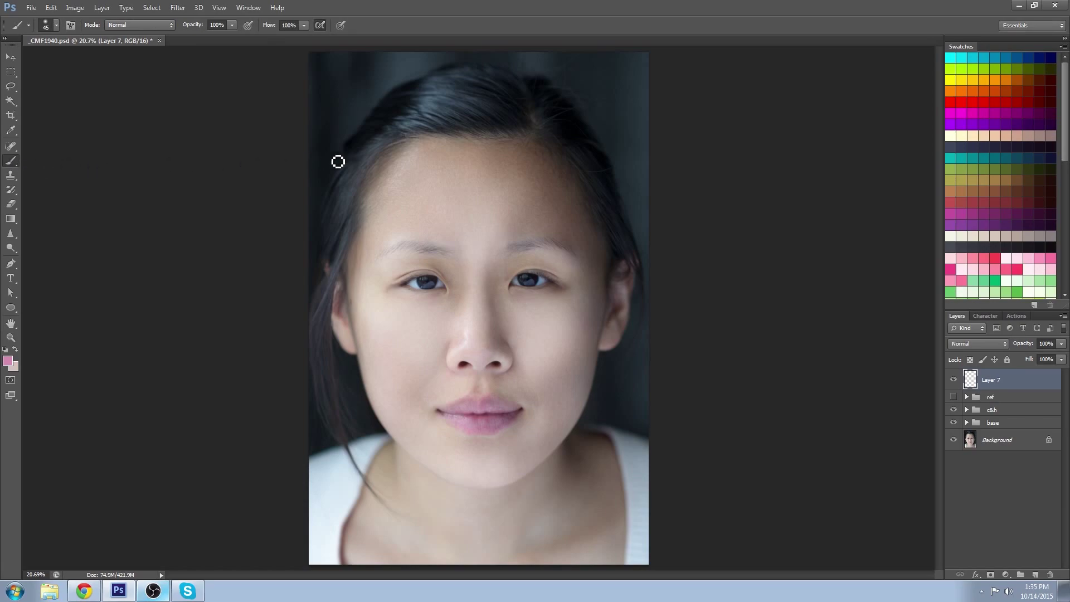
pyautogui.click(1017, 113)
pyautogui.click(11, 338)
pyautogui.moveTo(499, 423); pyautogui.dragTo(576, 523)
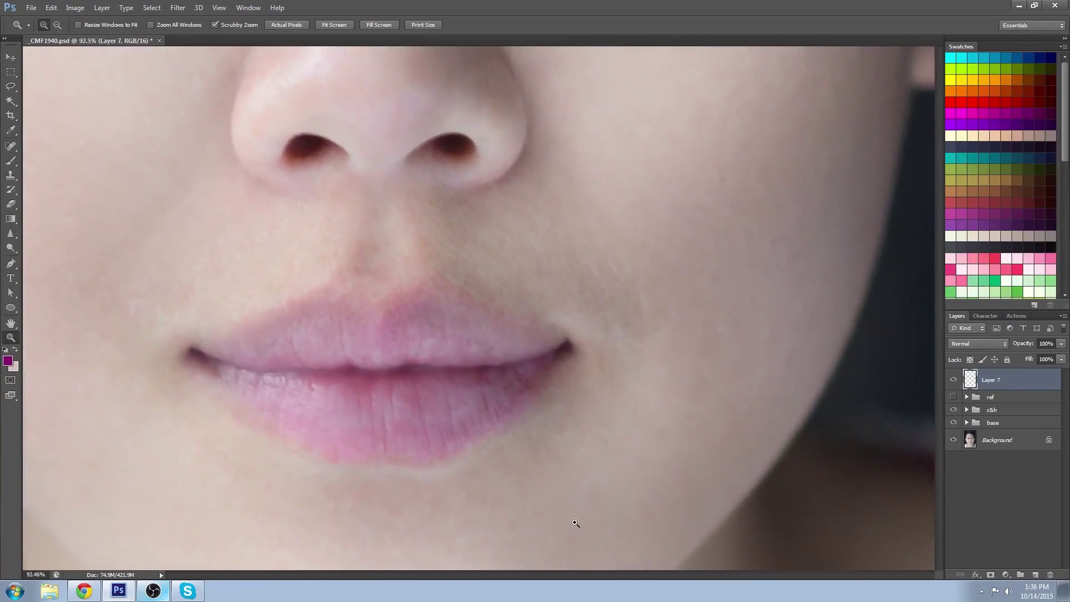
# Outline the upper and lower lips in purple on Layer 7 with a small brush.
pyautogui.click(12, 160)
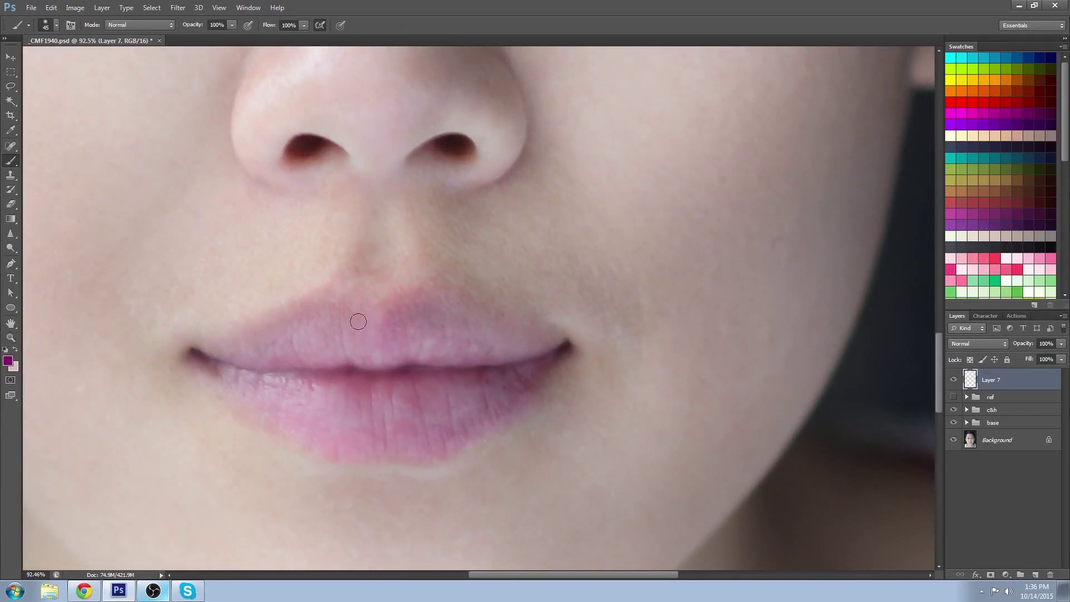
pyautogui.moveTo(457, 417); pyautogui.dragTo(557, 245)
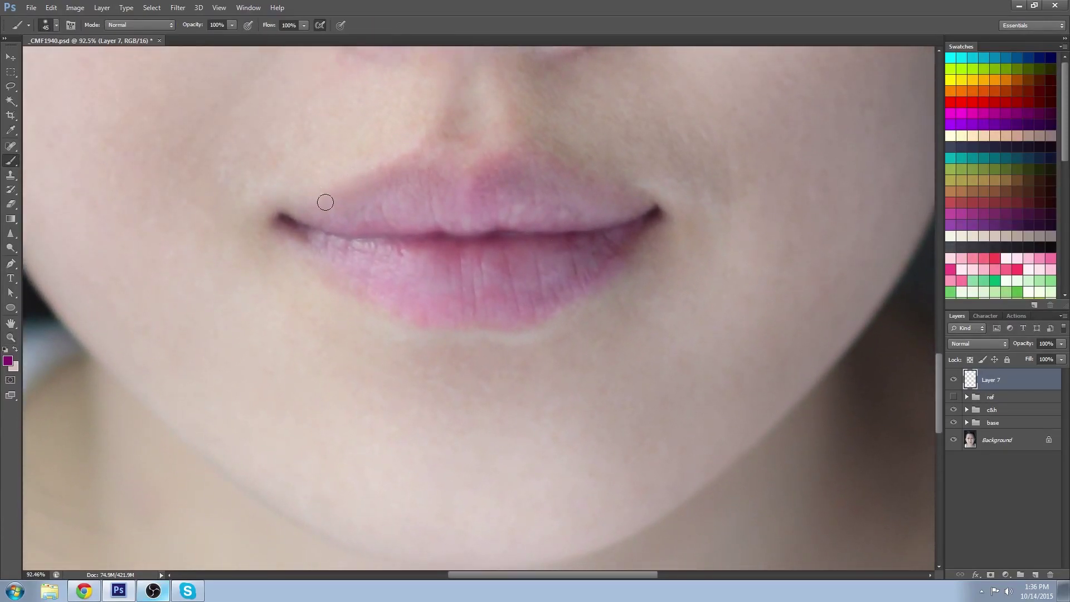
pyautogui.press('[')
pyautogui.press('[')
pyautogui.moveTo(287, 215)
pyautogui.mouseDown()
pyautogui.moveTo(418, 160)
pyautogui.moveTo(488, 192)
pyautogui.moveTo(524, 160)
pyautogui.mouseUp()
pyautogui.moveTo(369, 183); pyautogui.dragTo(435, 163)
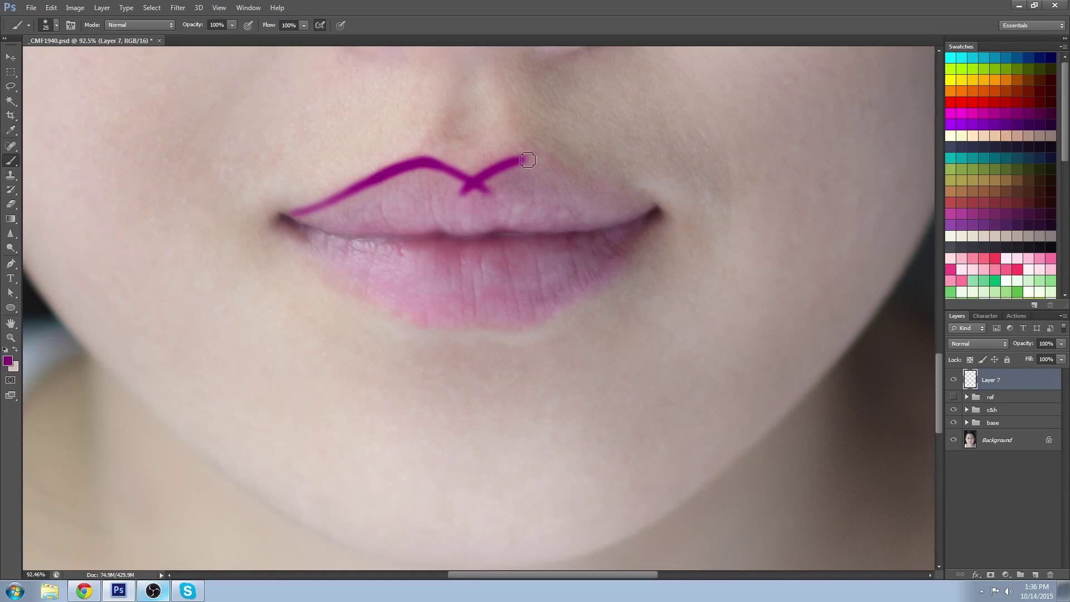
pyautogui.moveTo(529, 159); pyautogui.dragTo(650, 206)
pyautogui.moveTo(291, 214); pyautogui.dragTo(410, 165)
pyautogui.moveTo(481, 182); pyautogui.dragTo(543, 162)
pyautogui.moveTo(284, 225)
pyautogui.mouseDown()
pyautogui.moveTo(343, 285)
pyautogui.moveTo(410, 318)
pyautogui.moveTo(544, 315)
pyautogui.moveTo(616, 257)
pyautogui.mouseUp()
pyautogui.moveTo(544, 309); pyautogui.dragTo(647, 214)
pyautogui.moveTo(365, 293)
pyautogui.mouseDown()
pyautogui.moveTo(424, 315)
pyautogui.moveTo(541, 301)
pyautogui.moveTo(456, 319)
pyautogui.mouseUp()
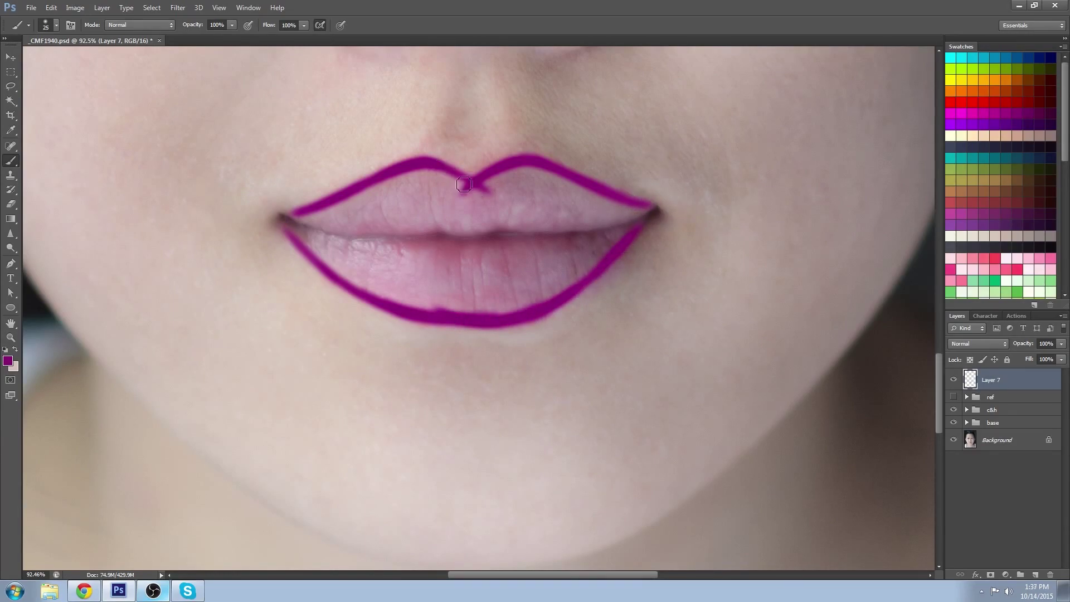
# Fill the inside of both lips solidly with a larger brush.
pyautogui.press(']')
pyautogui.press(']')
pyautogui.press(']')
pyautogui.press(']')
pyautogui.press(']')
pyautogui.moveTo(432, 303)
pyautogui.mouseDown()
pyautogui.moveTo(397, 290)
pyautogui.moveTo(439, 288)
pyautogui.moveTo(440, 275)
pyautogui.moveTo(512, 241)
pyautogui.moveTo(510, 223)
pyautogui.moveTo(435, 256)
pyautogui.moveTo(371, 251)
pyautogui.moveTo(440, 289)
pyautogui.moveTo(311, 241)
pyautogui.moveTo(287, 221)
pyautogui.moveTo(352, 247)
pyautogui.moveTo(339, 206)
pyautogui.moveTo(306, 221)
pyautogui.moveTo(390, 185)
pyautogui.moveTo(363, 197)
pyautogui.moveTo(441, 181)
pyautogui.moveTo(385, 186)
pyautogui.moveTo(452, 195)
pyautogui.moveTo(426, 181)
pyautogui.moveTo(385, 201)
pyautogui.moveTo(438, 207)
pyautogui.moveTo(533, 176)
pyautogui.moveTo(490, 188)
pyautogui.moveTo(559, 194)
pyautogui.moveTo(328, 216)
pyautogui.mouseUp()
pyautogui.press('[')
pyautogui.press('[')
pyautogui.press('[')
pyautogui.press(']')
pyautogui.moveTo(550, 183)
pyautogui.mouseDown()
pyautogui.moveTo(613, 204)
pyautogui.moveTo(663, 196)
pyautogui.mouseUp()
pyautogui.press('[')
pyautogui.moveTo(491, 307)
pyautogui.mouseDown()
pyautogui.moveTo(515, 292)
pyautogui.moveTo(507, 307)
pyautogui.moveTo(580, 267)
pyautogui.moveTo(575, 259)
pyautogui.moveTo(565, 278)
pyautogui.moveTo(635, 217)
pyautogui.moveTo(609, 239)
pyautogui.moveTo(542, 181)
pyautogui.moveTo(451, 290)
pyautogui.moveTo(514, 289)
pyautogui.moveTo(477, 292)
pyautogui.moveTo(482, 303)
pyautogui.moveTo(405, 294)
pyautogui.moveTo(480, 268)
pyautogui.moveTo(568, 215)
pyautogui.moveTo(508, 256)
pyautogui.moveTo(534, 262)
pyautogui.mouseUp()
pyautogui.press(']')
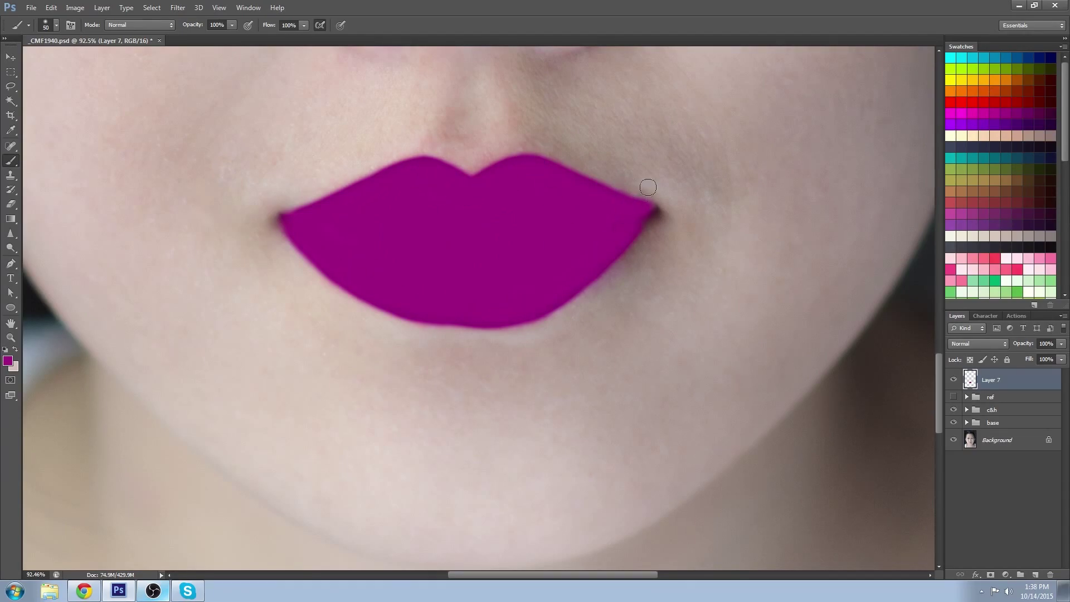
# Set Layer 7's blend mode to Overlay and zoom out to show the whole face.
pyautogui.click(982, 344)
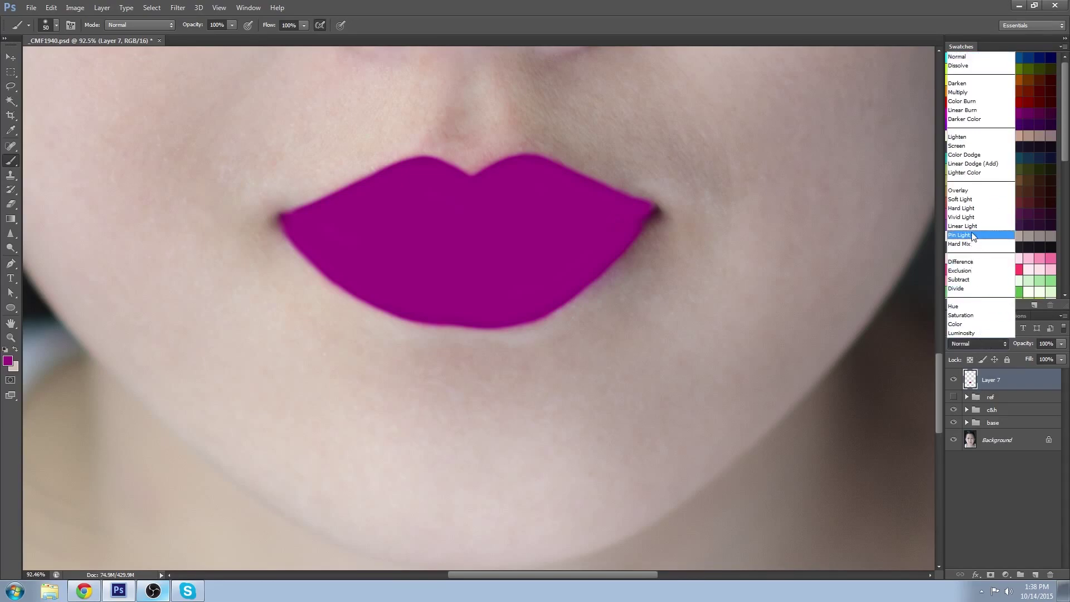
pyautogui.click(959, 190)
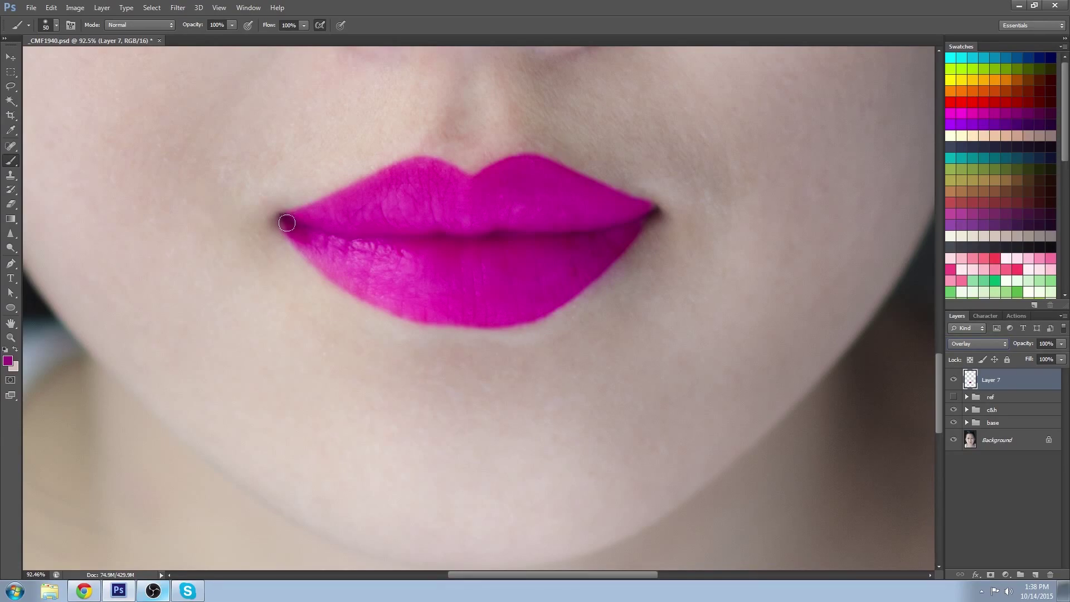
pyautogui.press('[')
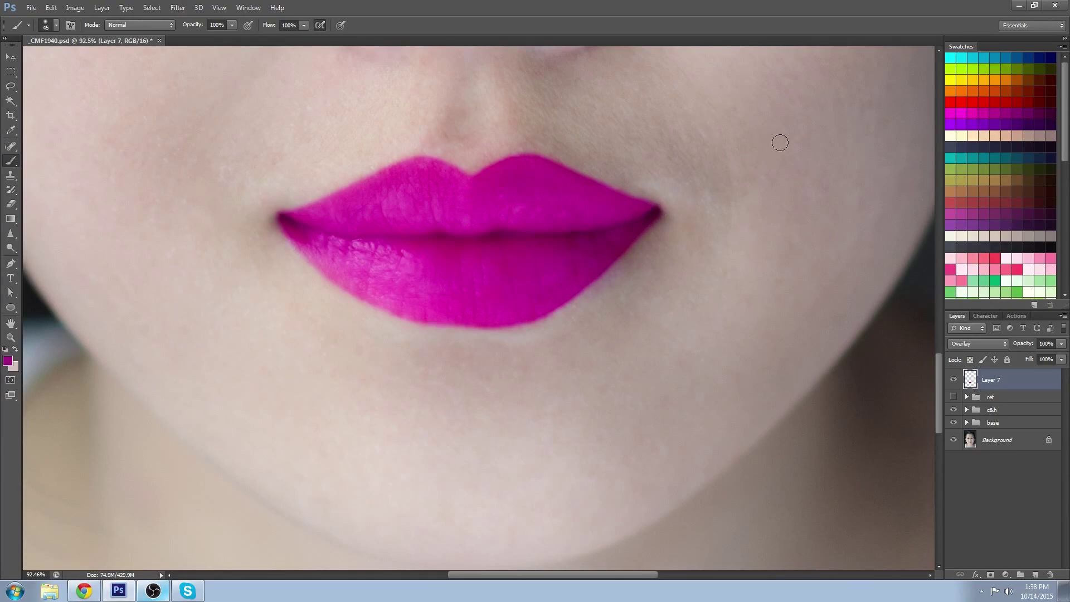
pyautogui.press('z')
pyautogui.keyDown('alt'); pyautogui.click(578, 249); pyautogui.keyUp('alt')
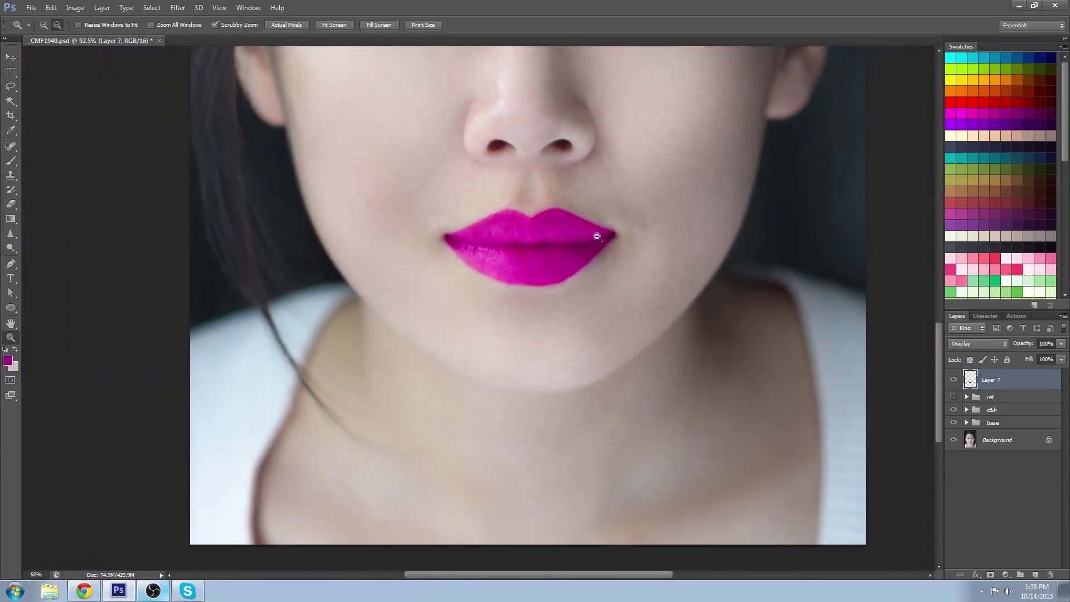
pyautogui.moveTo(653, 200); pyautogui.dragTo(557, 360)
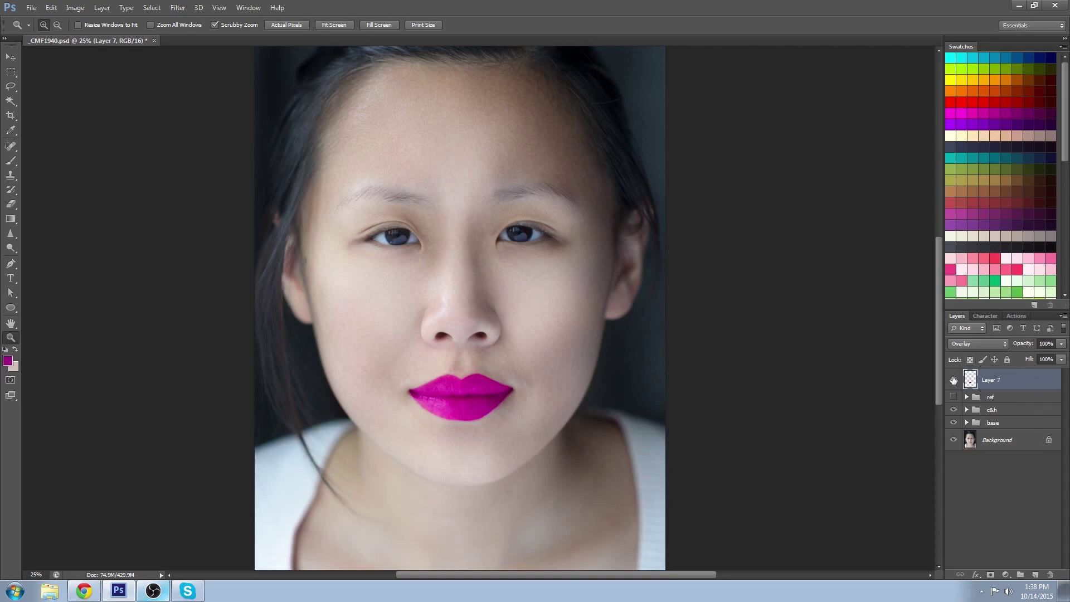
# Apply a Gaussian Blur with a 3.4-pixel radius to the lip colour layer.
pyautogui.click(953, 380)
pyautogui.click(954, 380)
pyautogui.click(177, 8)
pyautogui.moveTo(297, 117)
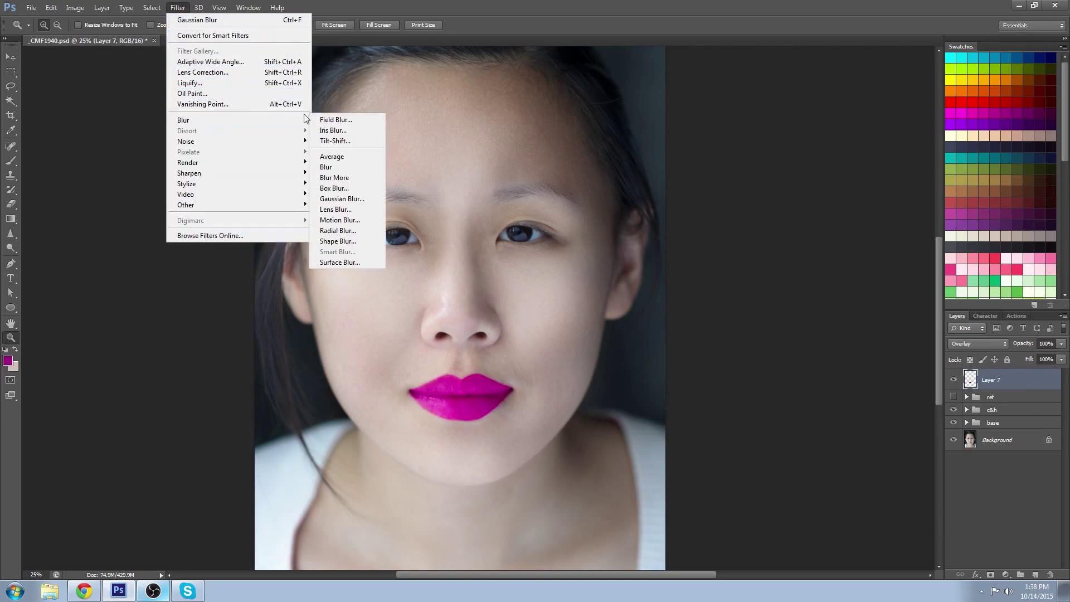
pyautogui.click(341, 199)
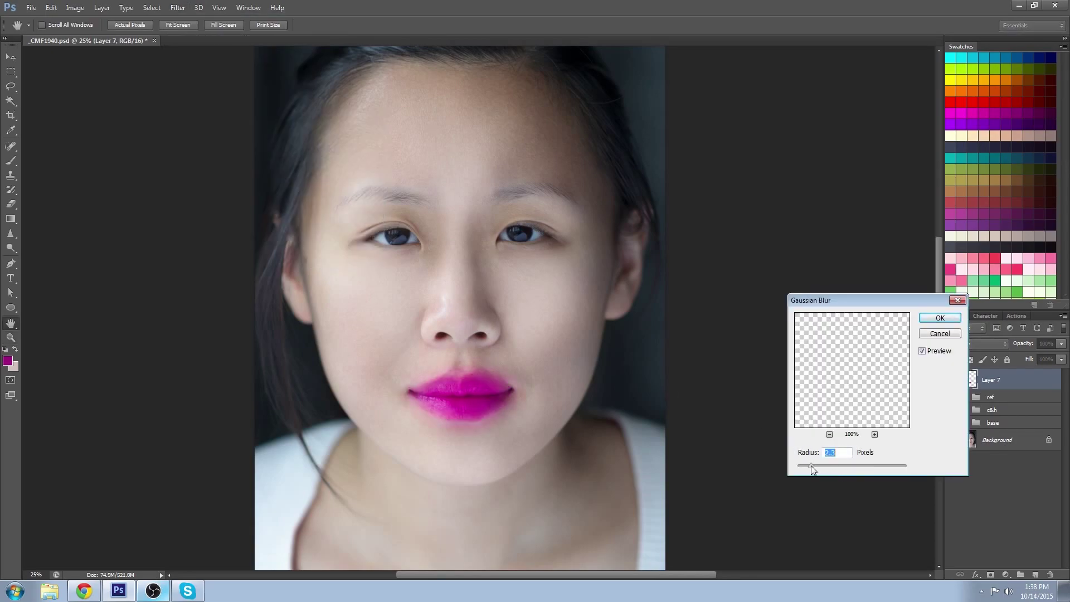
pyautogui.moveTo(811, 466); pyautogui.dragTo(820, 464)
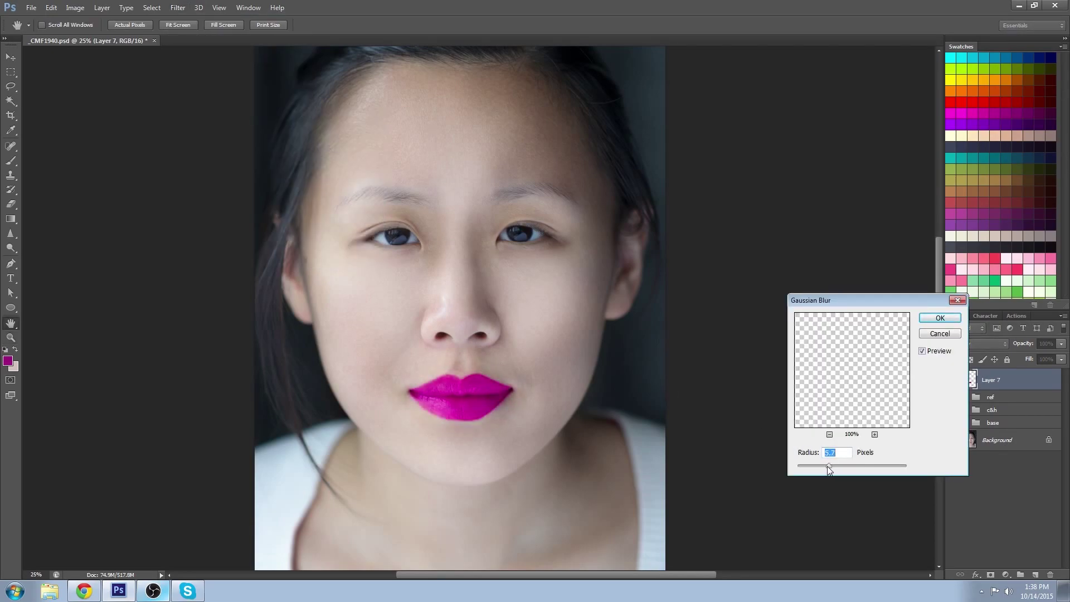
pyautogui.click(940, 317)
# Lower the lip colour layer's opacity to 30%.
pyautogui.click(1062, 343)
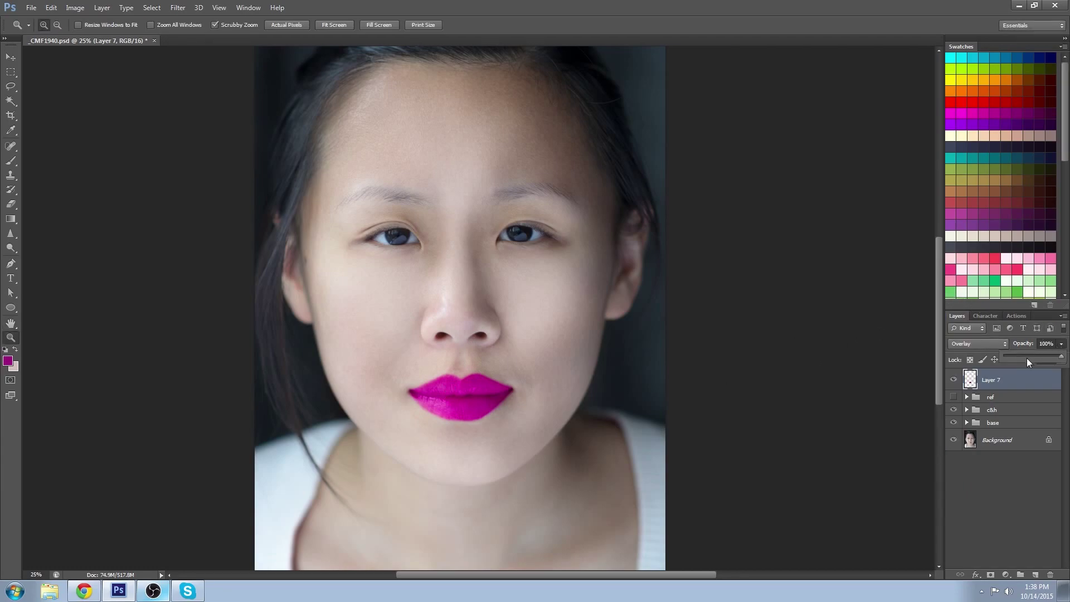
pyautogui.moveTo(1021, 356); pyautogui.dragTo(1031, 352)
pyautogui.write('30')
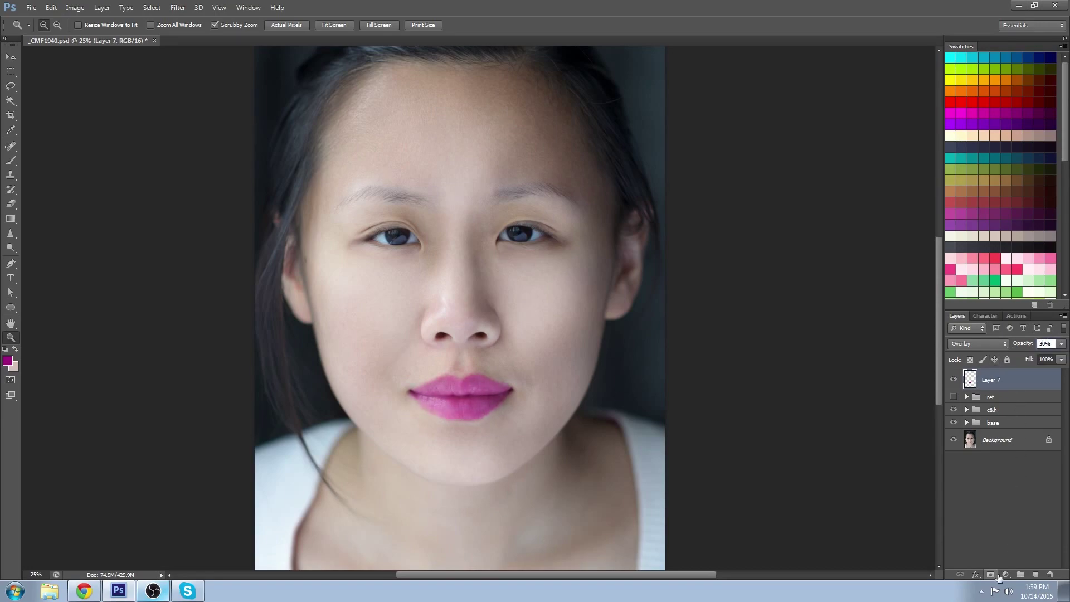
pyautogui.click(1006, 575)
# Add a Hue/Saturation adjustment clipped to Layer 7, shifting hue to +19 and lightness +2.
pyautogui.click(1003, 437)
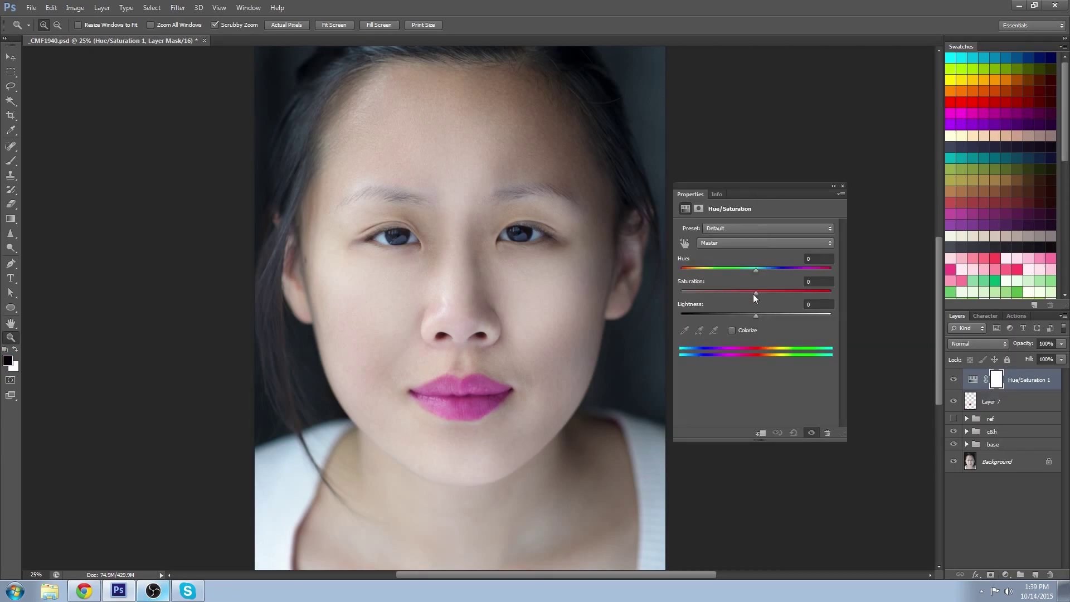
pyautogui.moveTo(753, 269)
pyautogui.mouseDown()
pyautogui.moveTo(716, 269)
pyautogui.moveTo(742, 269)
pyautogui.mouseUp()
pyautogui.press('alt')
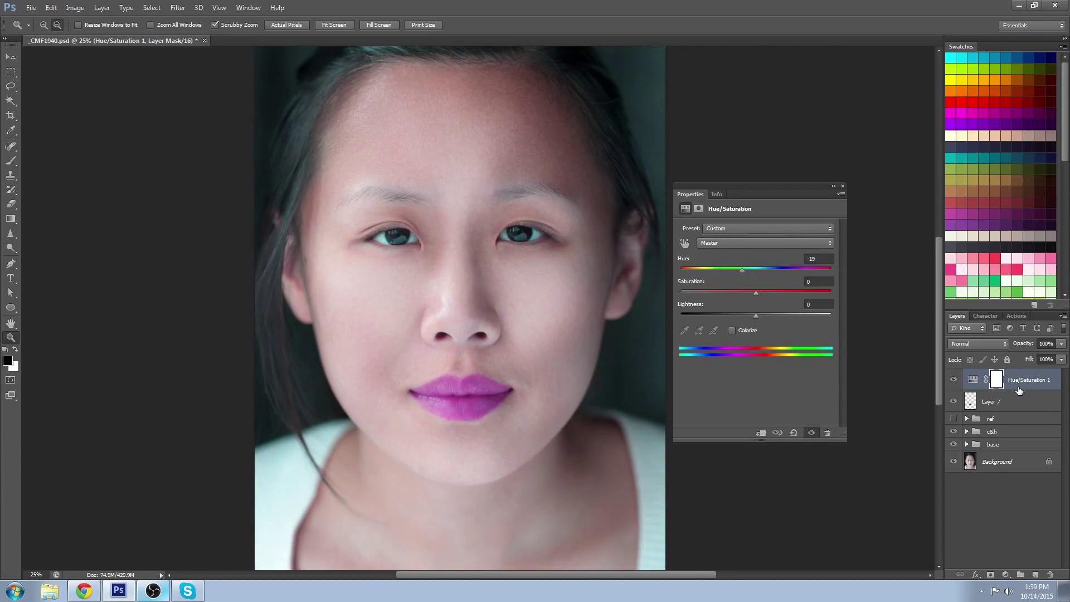
pyautogui.keyDown('alt'); pyautogui.click(1015, 386); pyautogui.keyUp('alt')
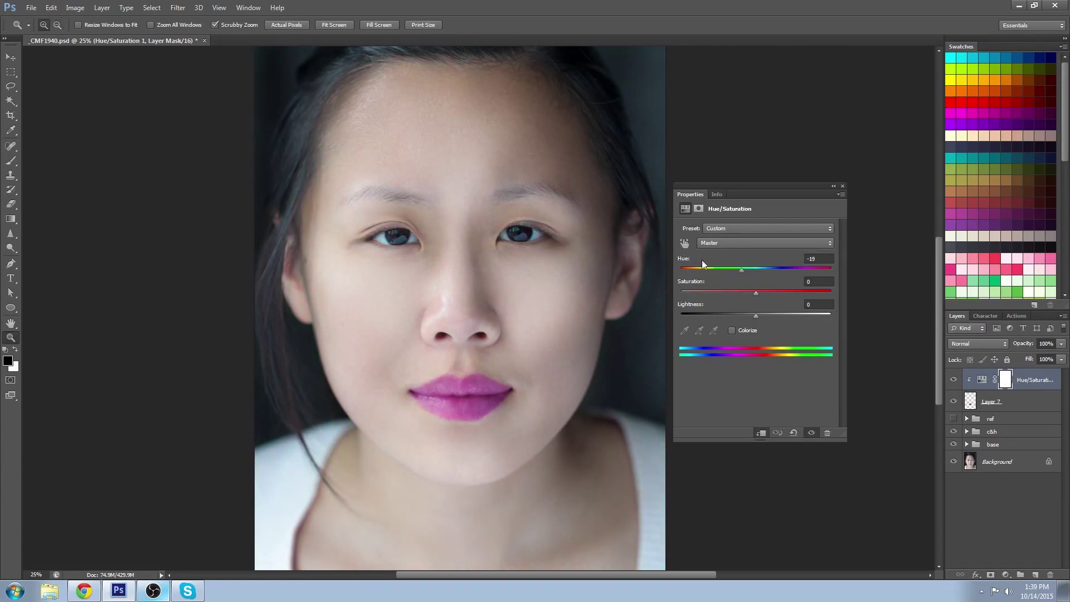
pyautogui.moveTo(742, 273); pyautogui.dragTo(755, 307)
pyautogui.click(843, 185)
pyautogui.click(953, 381)
pyautogui.click(953, 381)
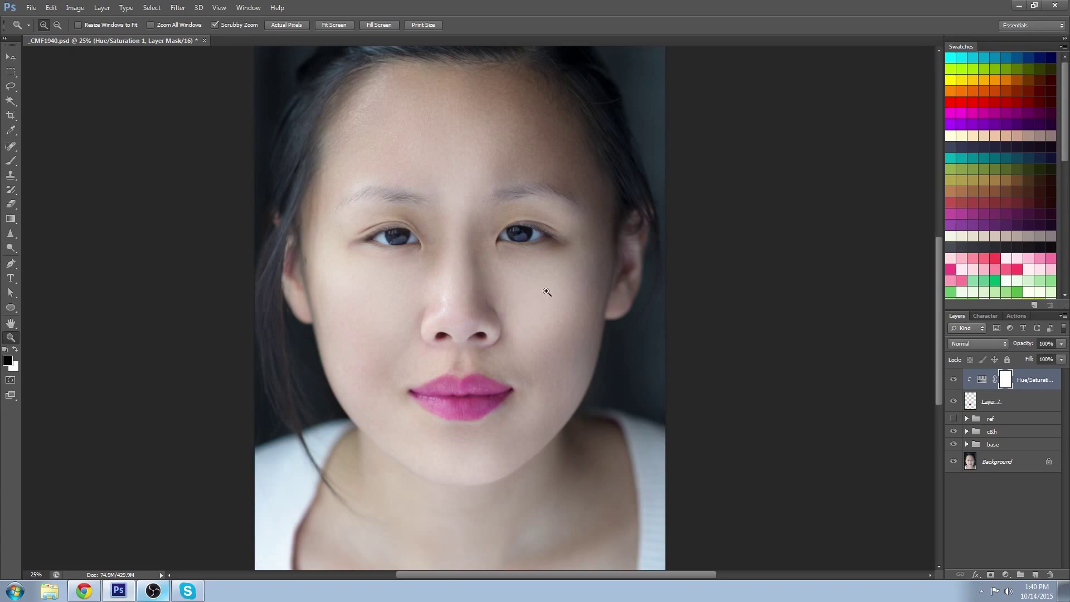
pyautogui.hotkey('ctrl', '-')
pyautogui.hotkey('ctrl', '-')
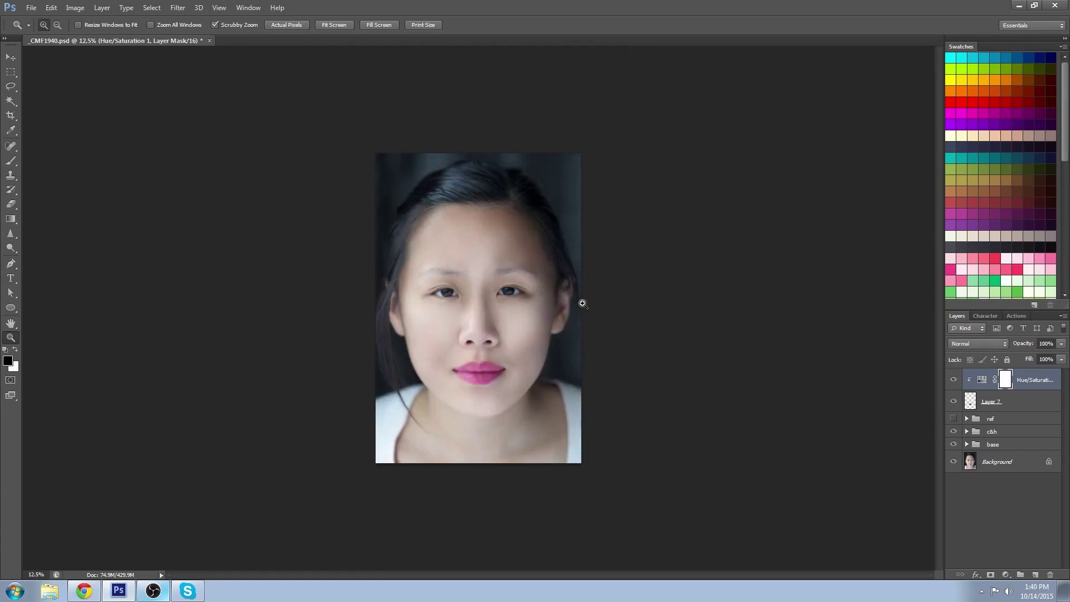
# Rename Layer 7 to 'lipstick'.
pyautogui.click(494, 347)
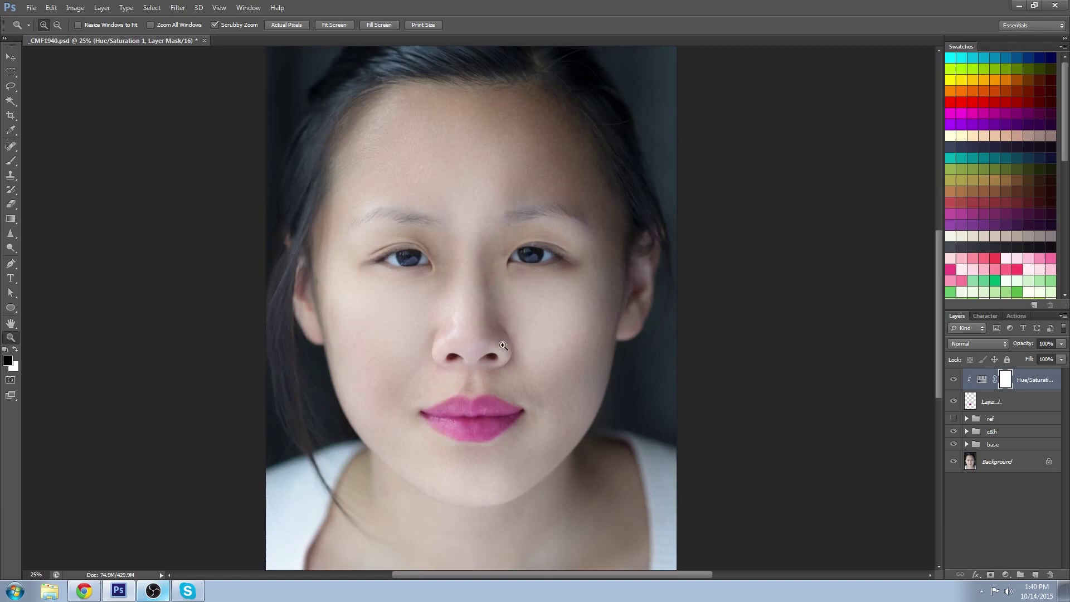
pyautogui.click(1041, 405)
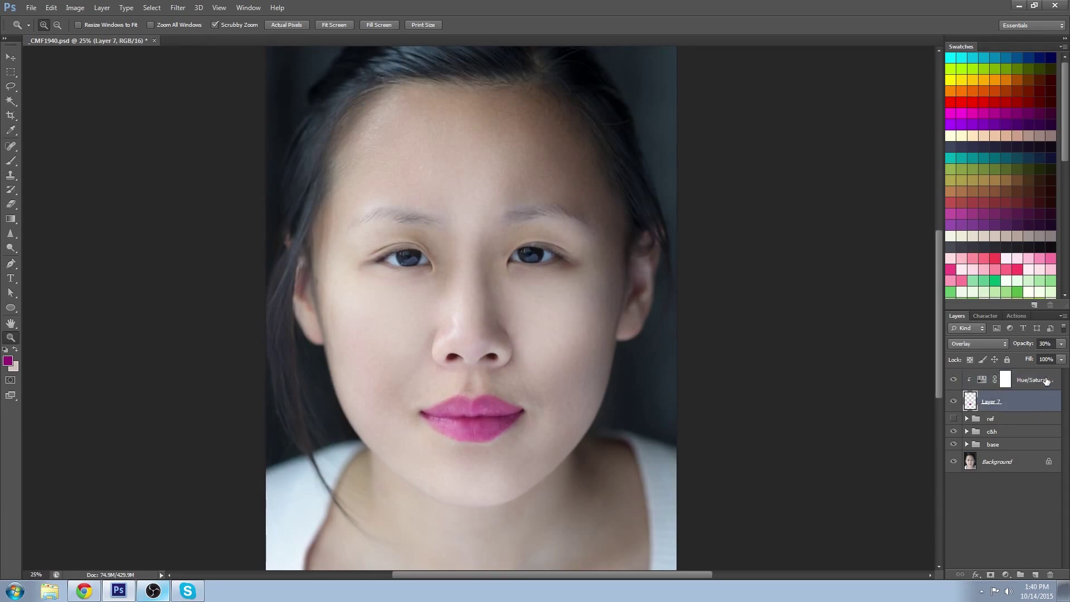
pyautogui.doubleClick(987, 408)
pyautogui.write('lipstick')
pyautogui.press('Return')
# Group lipstick and Hue/Saturation into a hidden 'lips' group, then select the foundation layer.
pyautogui.keyDown('shift'); pyautogui.click(1038, 381); pyautogui.keyUp('shift')
pyautogui.click(1064, 316)
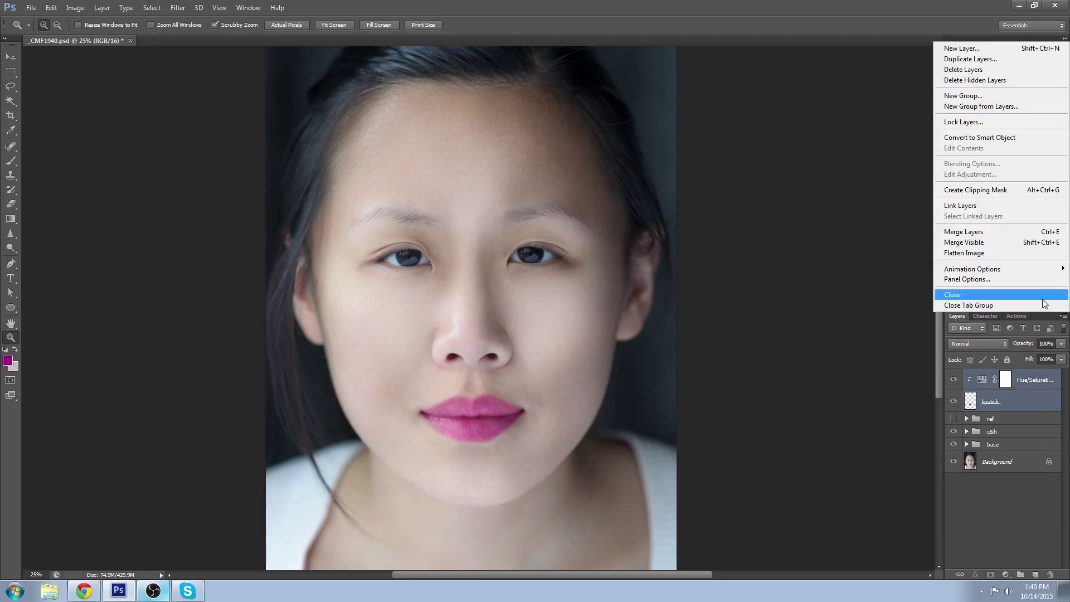
pyautogui.click(999, 106)
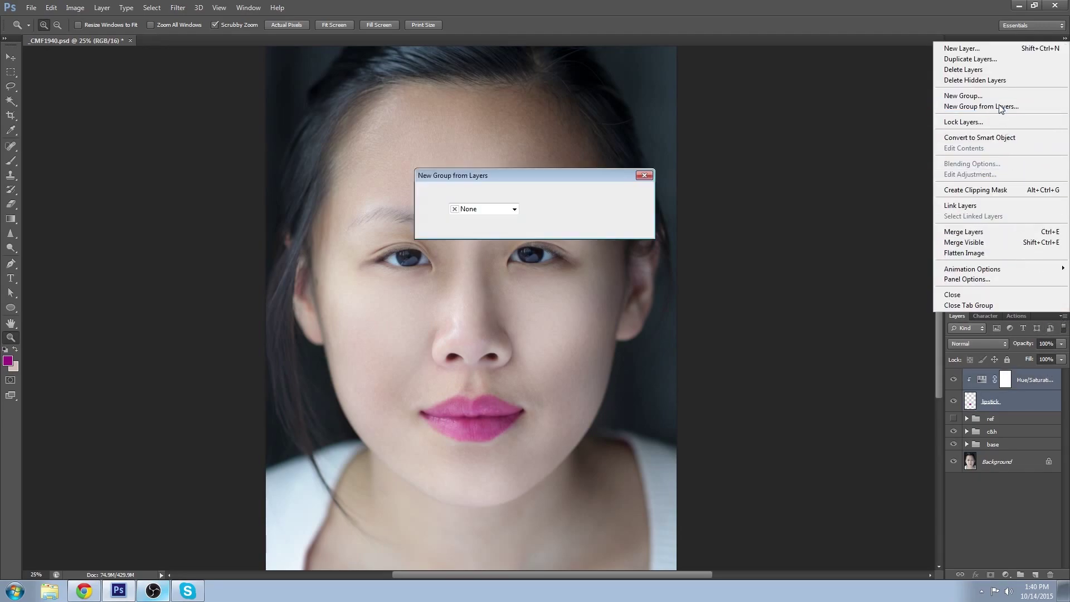
pyautogui.write('lips')
pyautogui.press('Return')
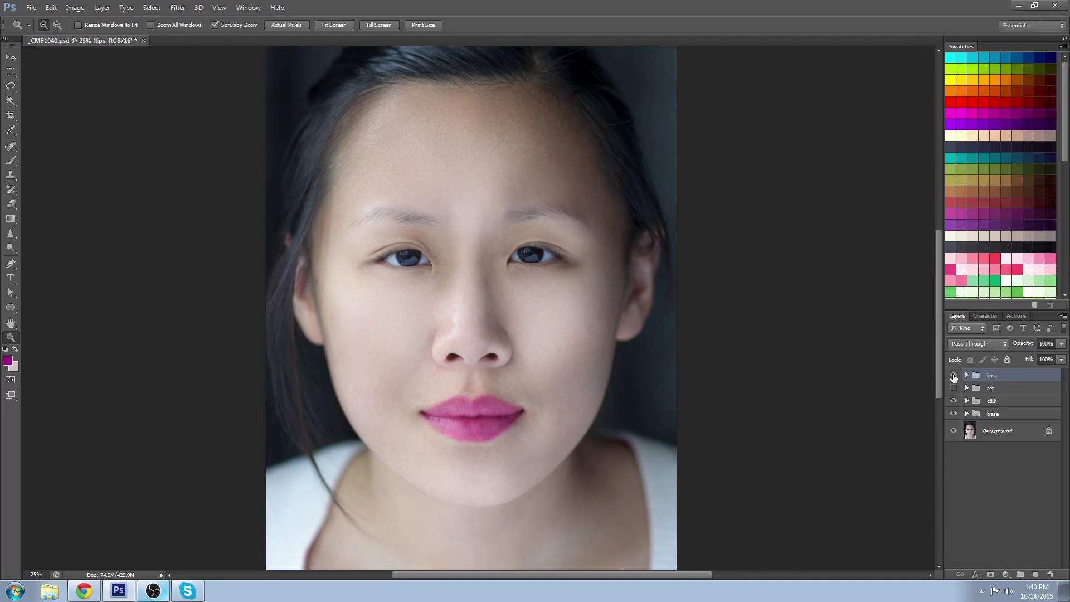
pyautogui.click(954, 376)
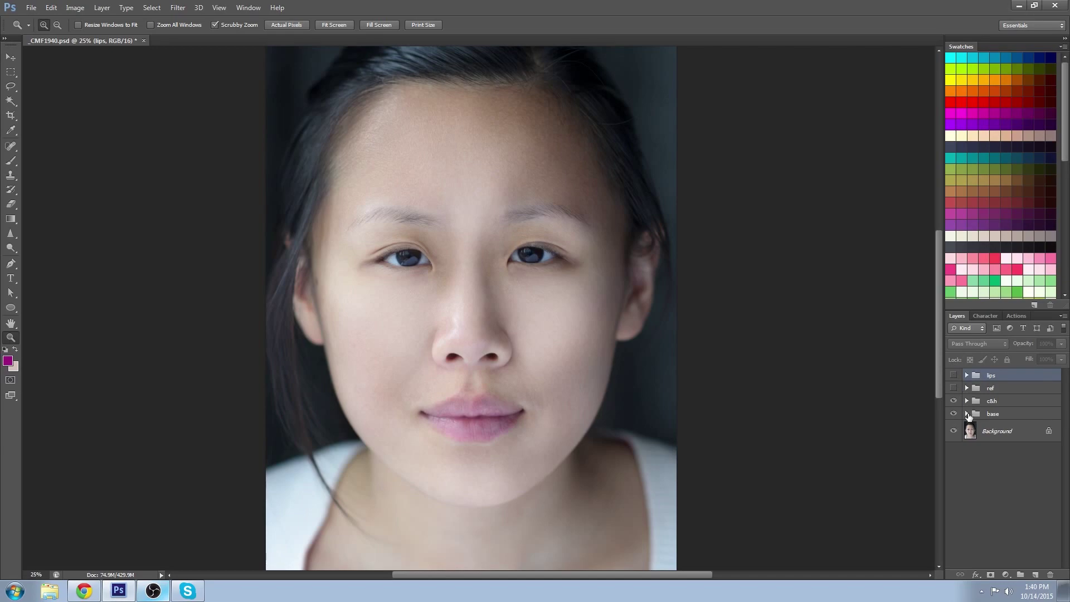
pyautogui.click(966, 414)
pyautogui.click(979, 449)
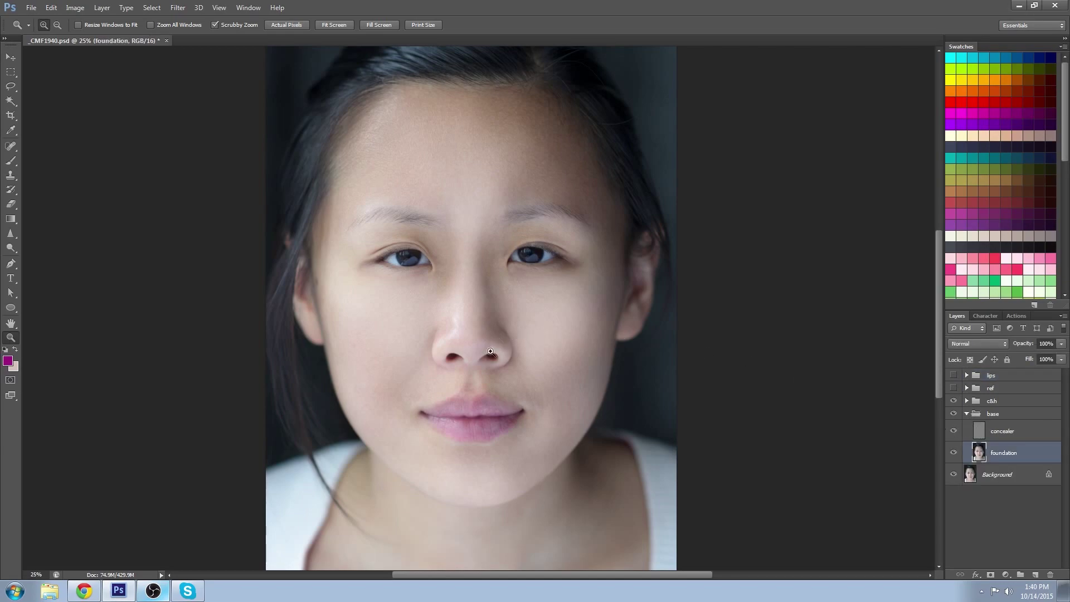
# Select the Highlights via Color Range on the foundation layer, then show the lips group again.
pyautogui.moveTo(477, 417); pyautogui.dragTo(476, 417)
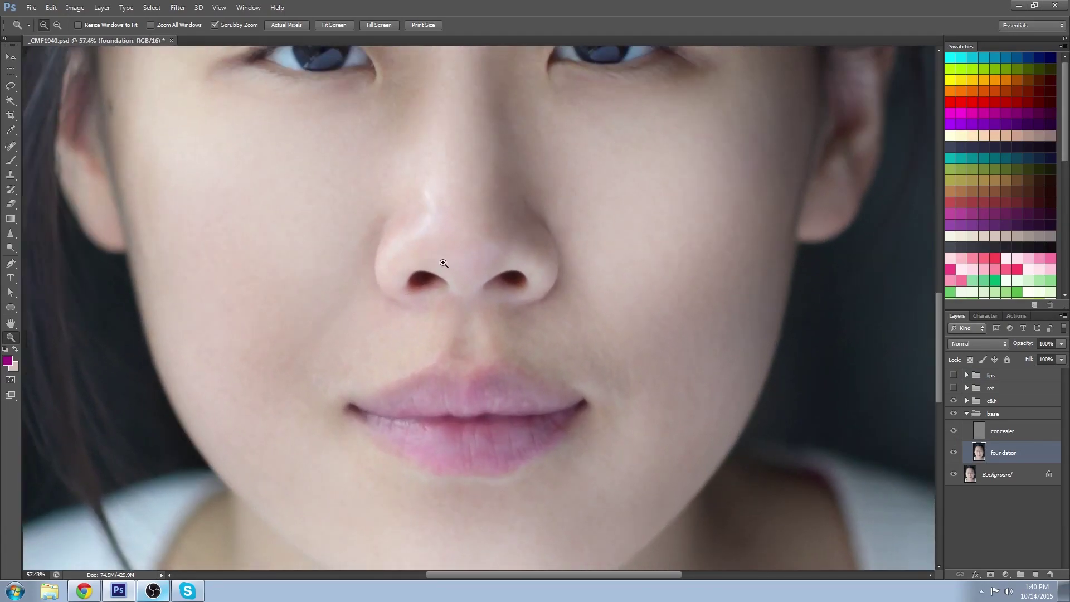
pyautogui.click(152, 7)
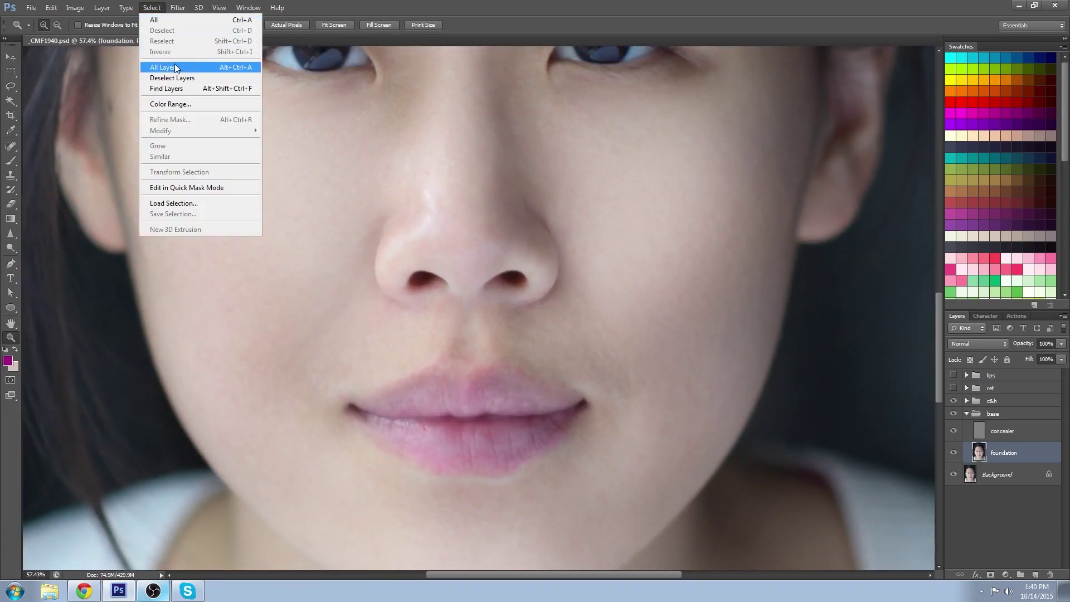
pyautogui.click(172, 105)
pyautogui.click(523, 179)
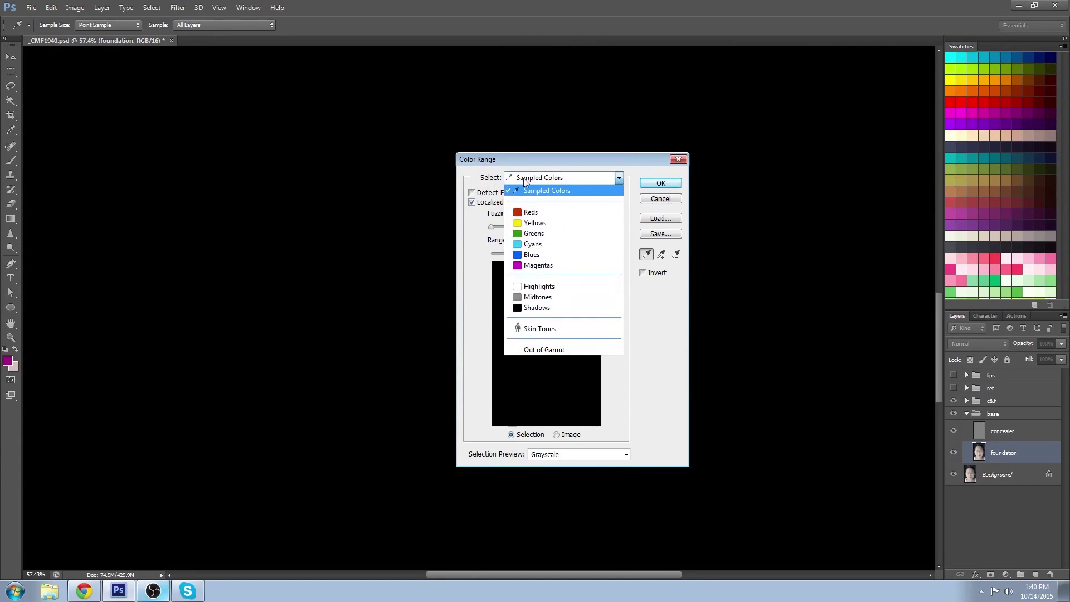
pyautogui.click(553, 287)
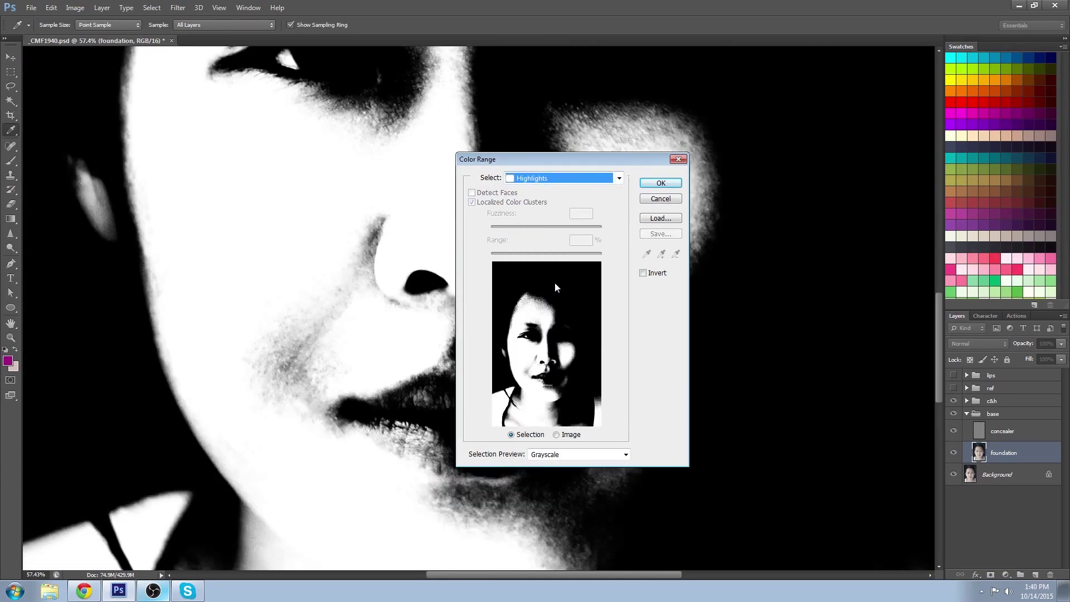
pyautogui.click(659, 185)
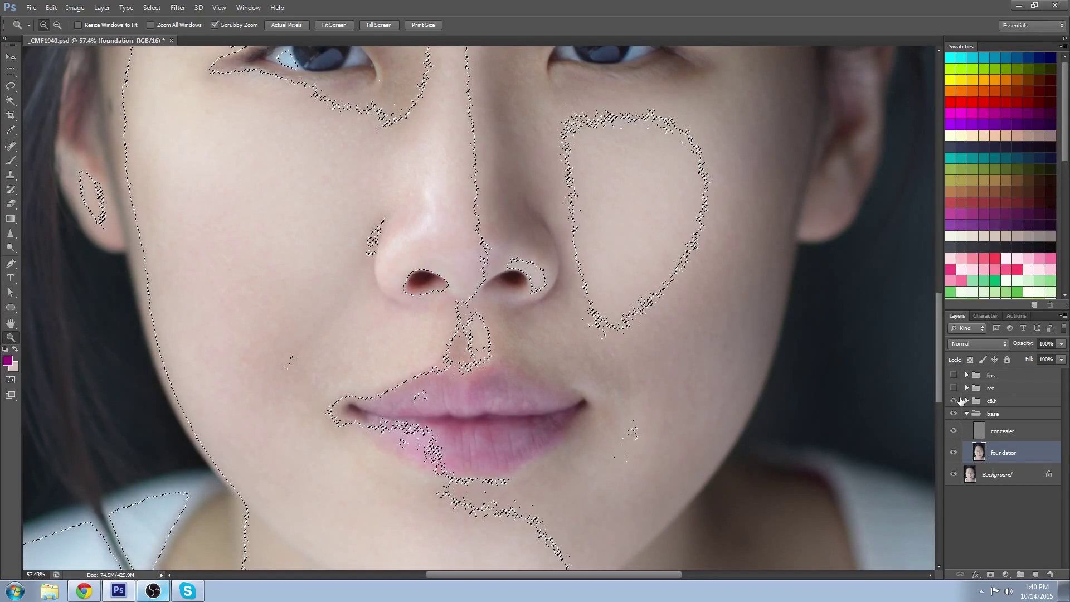
pyautogui.click(953, 375)
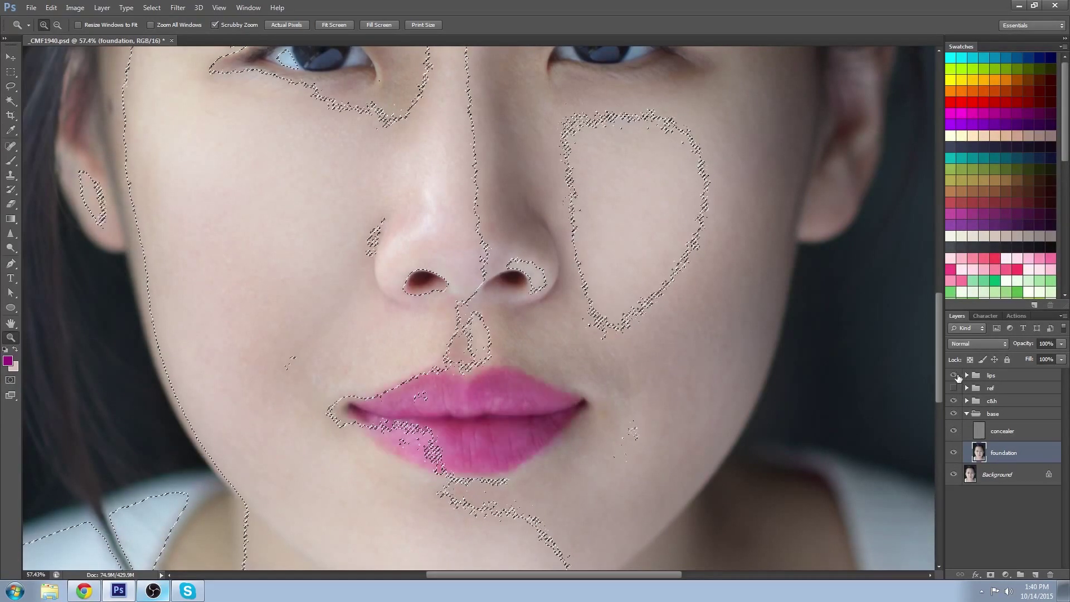
pyautogui.click(51, 7)
# Copy Merged the highlight selection, then deselect and fit the image on screen.
pyautogui.click(83, 95)
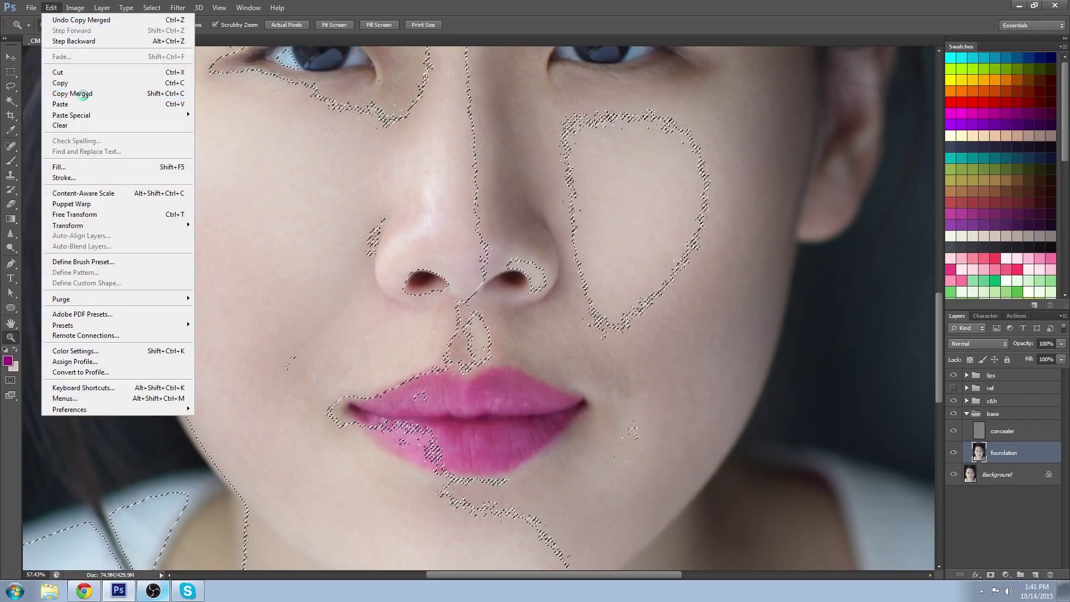
pyautogui.hotkey('ctrl', 'd')
pyautogui.rightClick(601, 269)
pyautogui.click(613, 277)
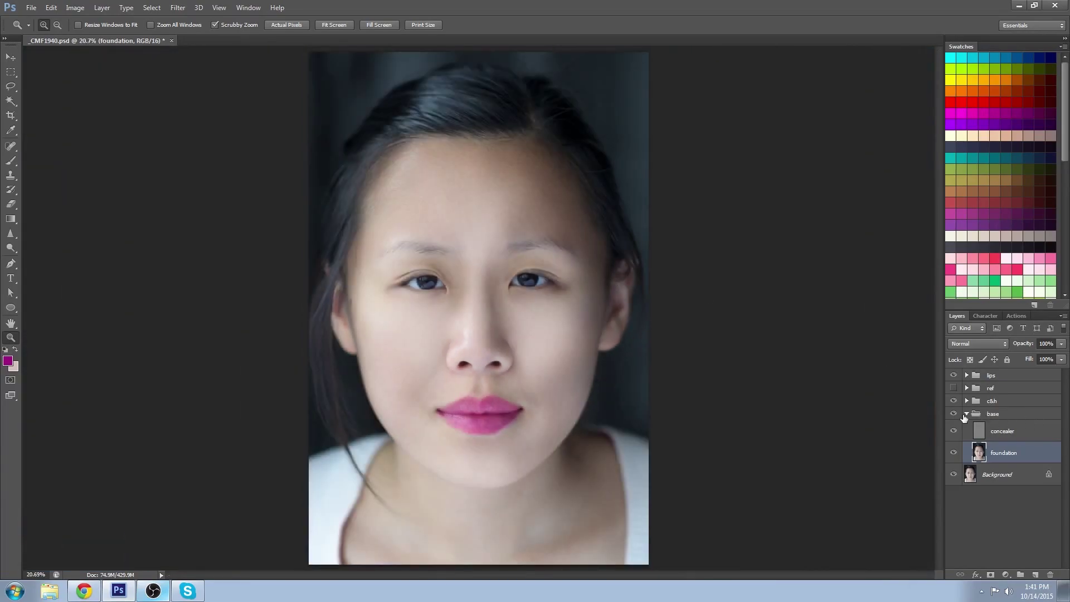
# Paste the highlights in place as Layer 7 and move it to the top of the lips group.
pyautogui.click(966, 415)
pyautogui.click(966, 375)
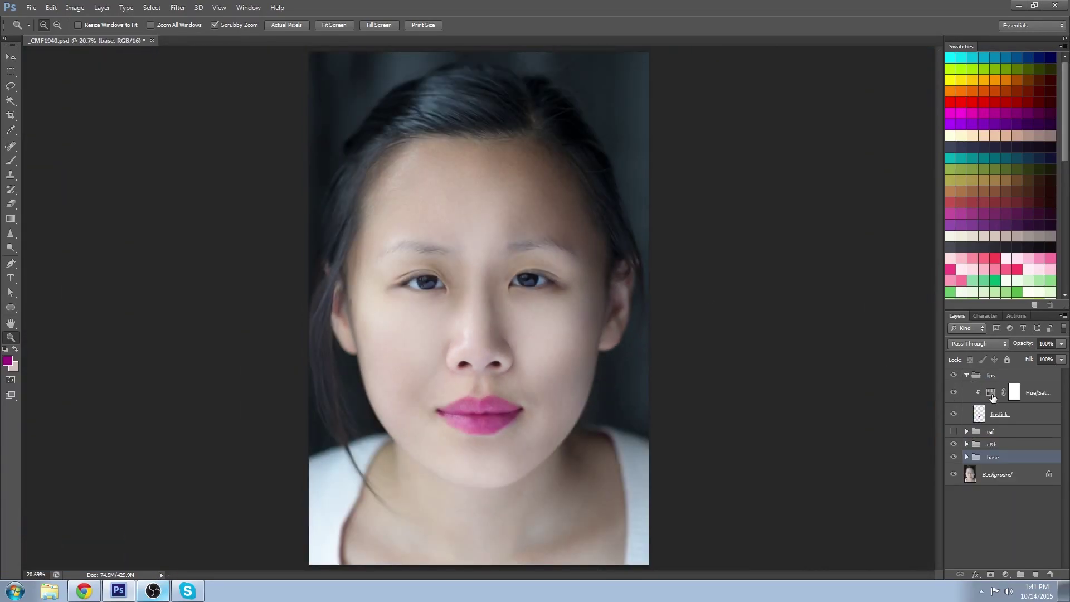
pyautogui.click(1038, 393)
pyautogui.click(51, 7)
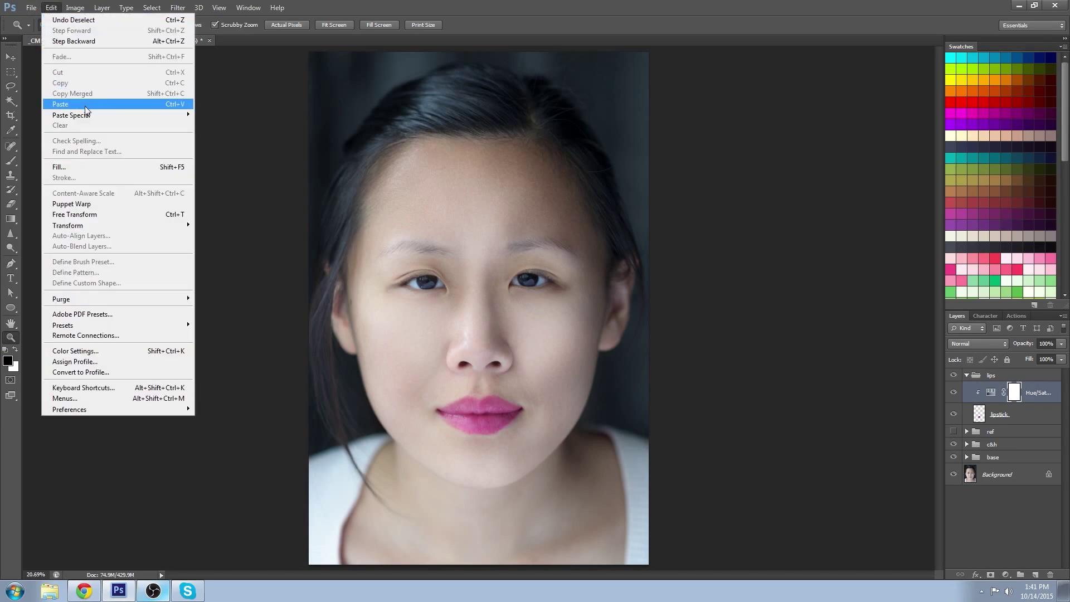
pyautogui.moveTo(121, 116)
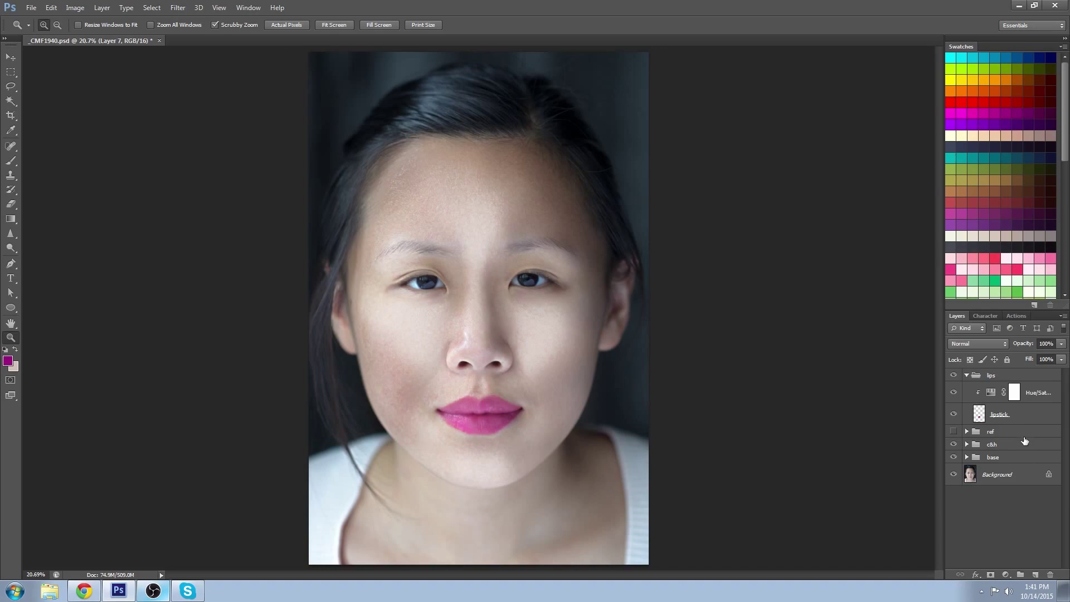
pyautogui.click(967, 457)
pyautogui.moveTo(1010, 500); pyautogui.dragTo(1020, 397)
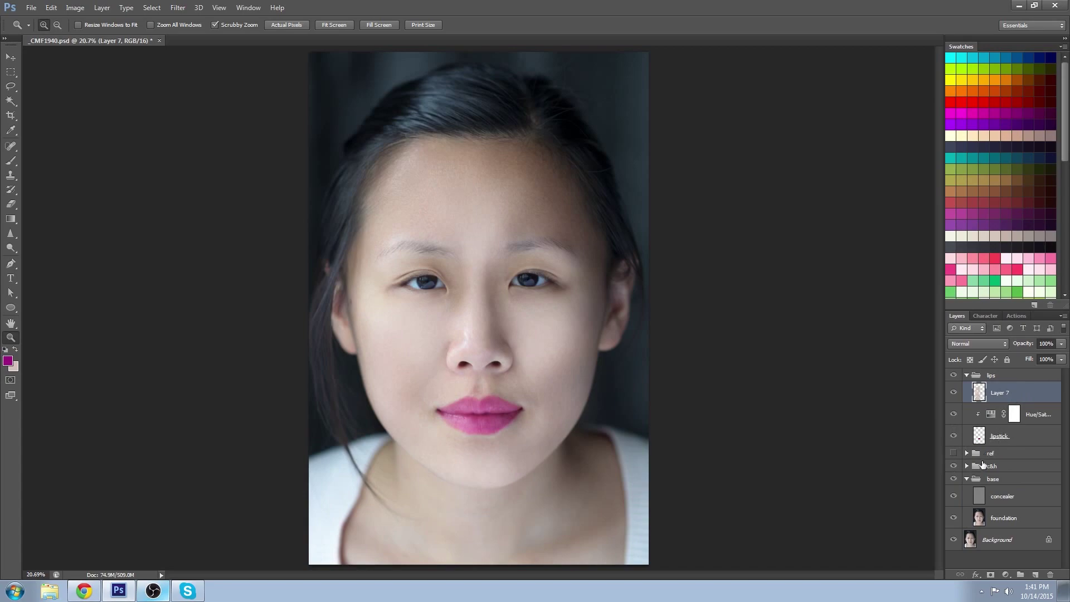
pyautogui.click(967, 479)
pyautogui.moveTo(466, 438); pyautogui.dragTo(516, 471)
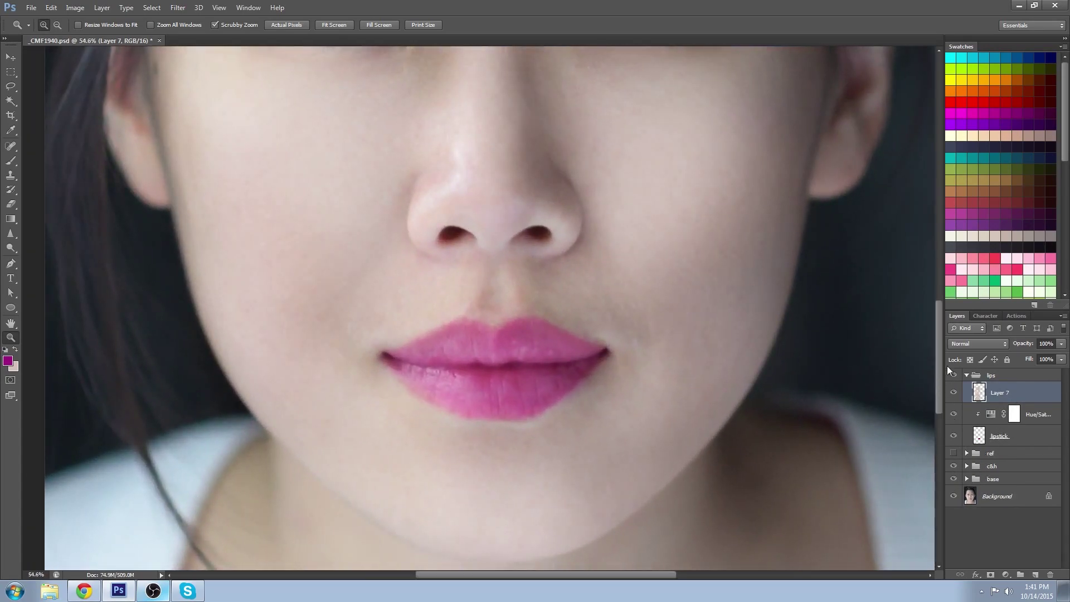
# Set Layer 7 to Screen blending and give it a black layer mask.
pyautogui.click(985, 343)
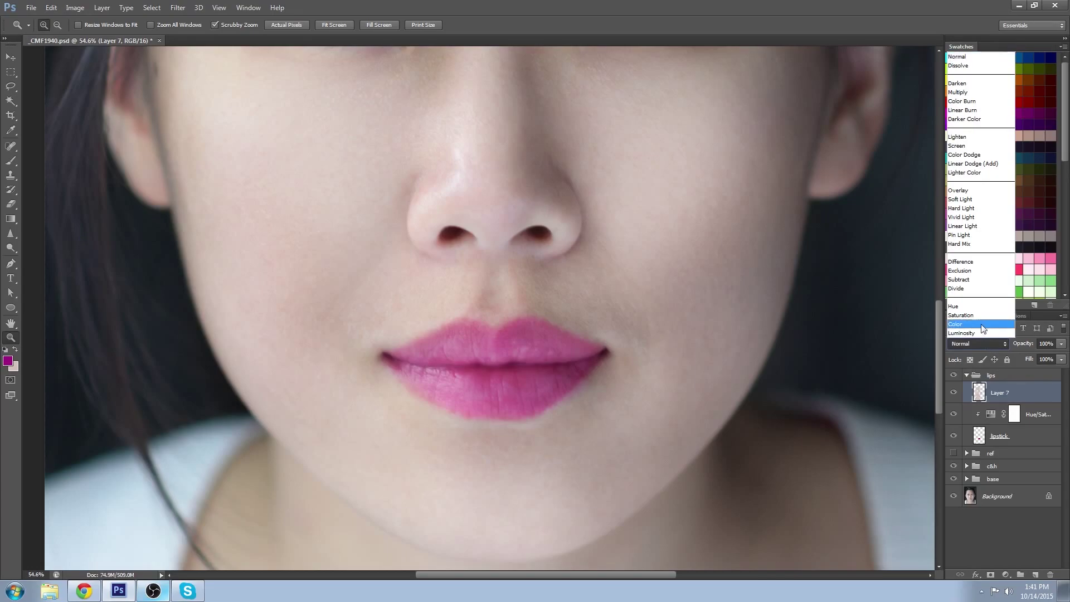
pyautogui.click(983, 145)
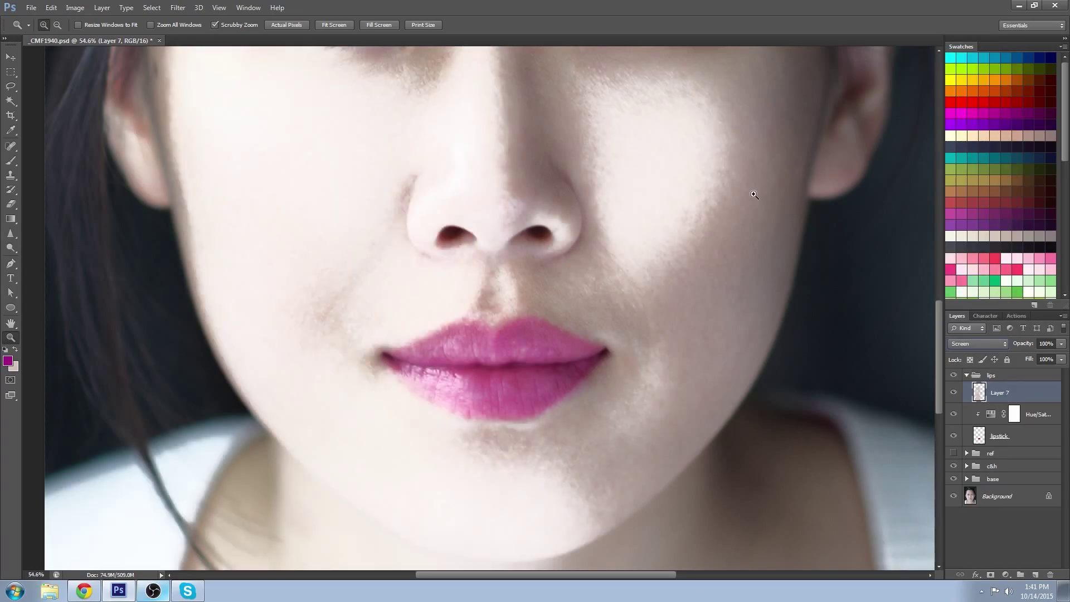
pyautogui.keyDown('alt'); pyautogui.click(991, 575); pyautogui.keyUp('alt')
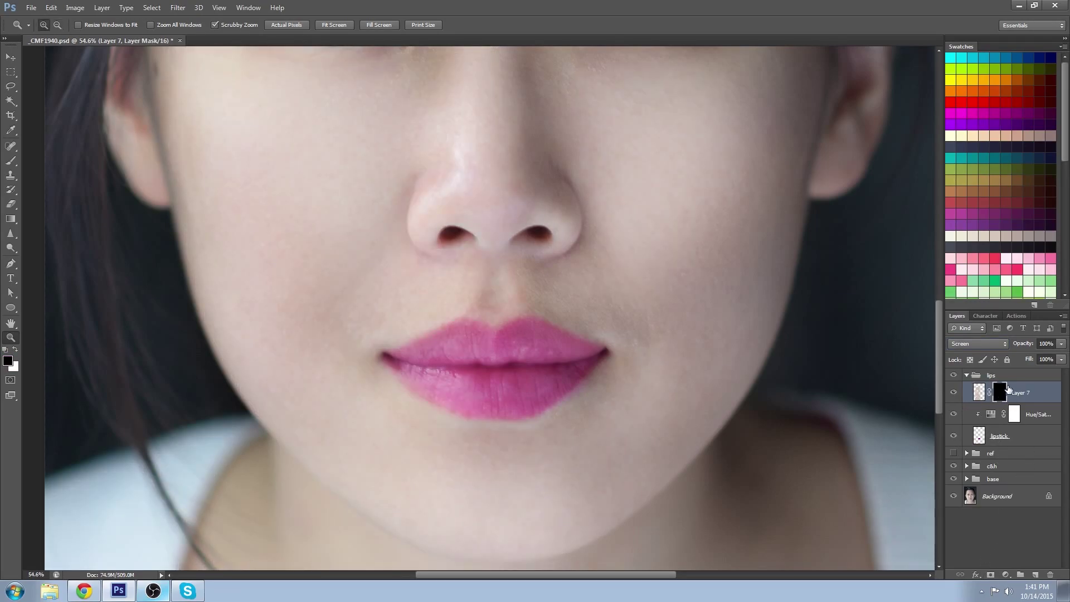
# Paint white on the mask to reveal glossy highlights on the lower and upper lips.
pyautogui.click(11, 161)
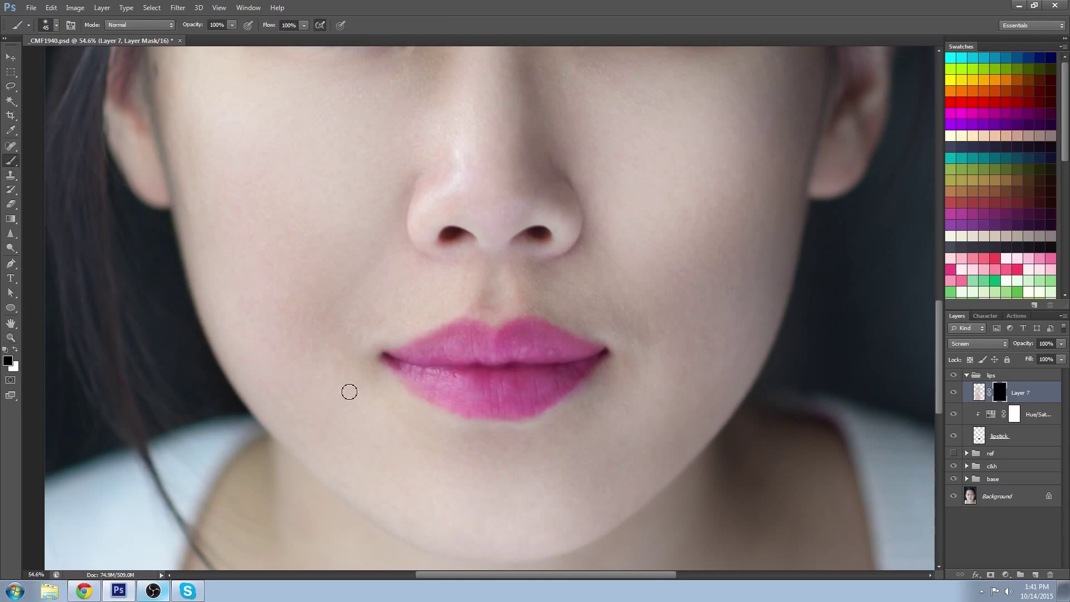
pyautogui.click(16, 349)
pyautogui.moveTo(426, 386)
pyautogui.mouseDown()
pyautogui.moveTo(475, 416)
pyautogui.moveTo(431, 394)
pyautogui.moveTo(477, 404)
pyautogui.moveTo(436, 375)
pyautogui.moveTo(490, 384)
pyautogui.moveTo(441, 395)
pyautogui.moveTo(393, 363)
pyautogui.moveTo(401, 369)
pyautogui.moveTo(443, 327)
pyautogui.moveTo(402, 366)
pyautogui.moveTo(454, 333)
pyautogui.moveTo(483, 332)
pyautogui.moveTo(465, 326)
pyautogui.moveTo(491, 336)
pyautogui.moveTo(534, 326)
pyautogui.moveTo(601, 356)
pyautogui.moveTo(539, 410)
pyautogui.moveTo(571, 386)
pyautogui.mouseUp()
pyautogui.press(']')
pyautogui.moveTo(458, 350); pyautogui.dragTo(474, 347)
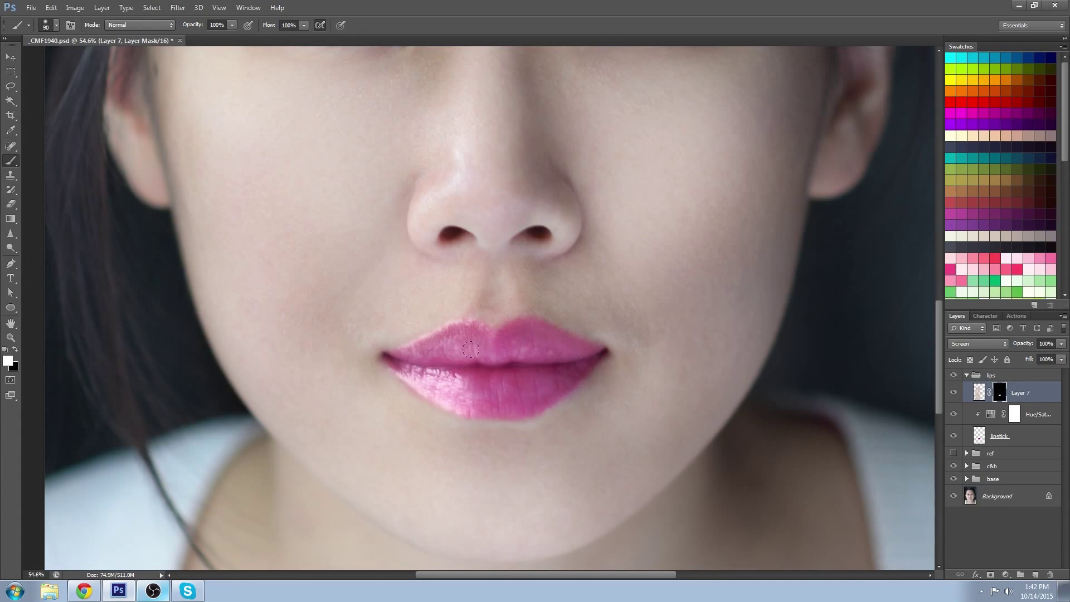
pyautogui.press('[')
pyautogui.press('[')
pyautogui.press('[')
pyautogui.press('[')
pyautogui.press('[')
pyautogui.press('[')
pyautogui.press('[')
pyautogui.press(']')
pyautogui.press(']')
pyautogui.moveTo(512, 333); pyautogui.dragTo(509, 335)
pyautogui.press(']')
pyautogui.doubleClick(11, 339)
pyautogui.rightClick(614, 314)
pyautogui.click(635, 326)
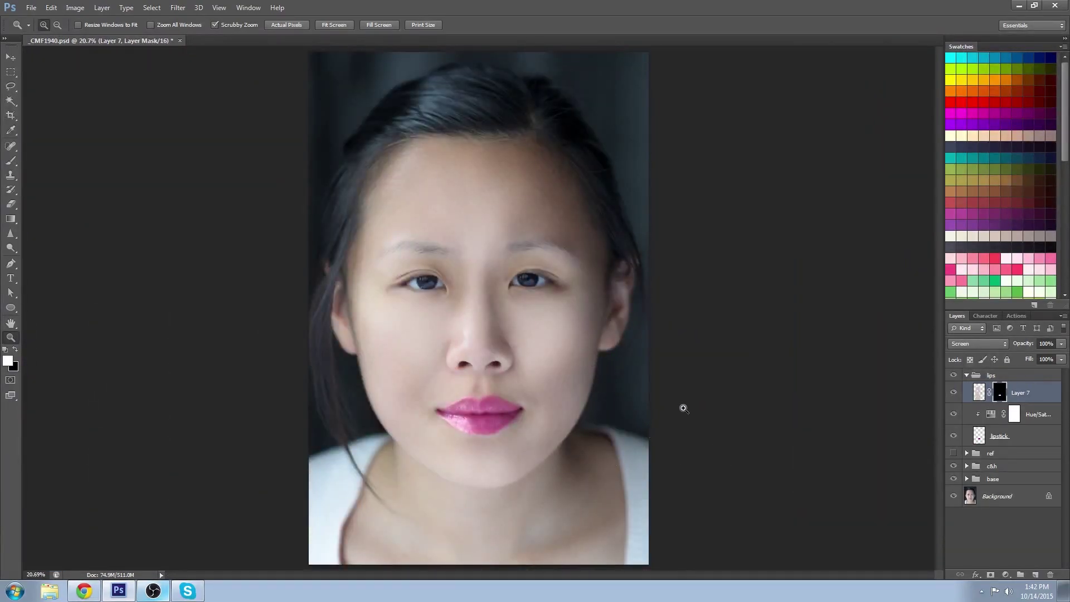
# Lower the lip highlight layer's opacity to 69%.
pyautogui.click(953, 393)
pyautogui.click(953, 393)
pyautogui.click(1062, 345)
pyautogui.click(1029, 355)
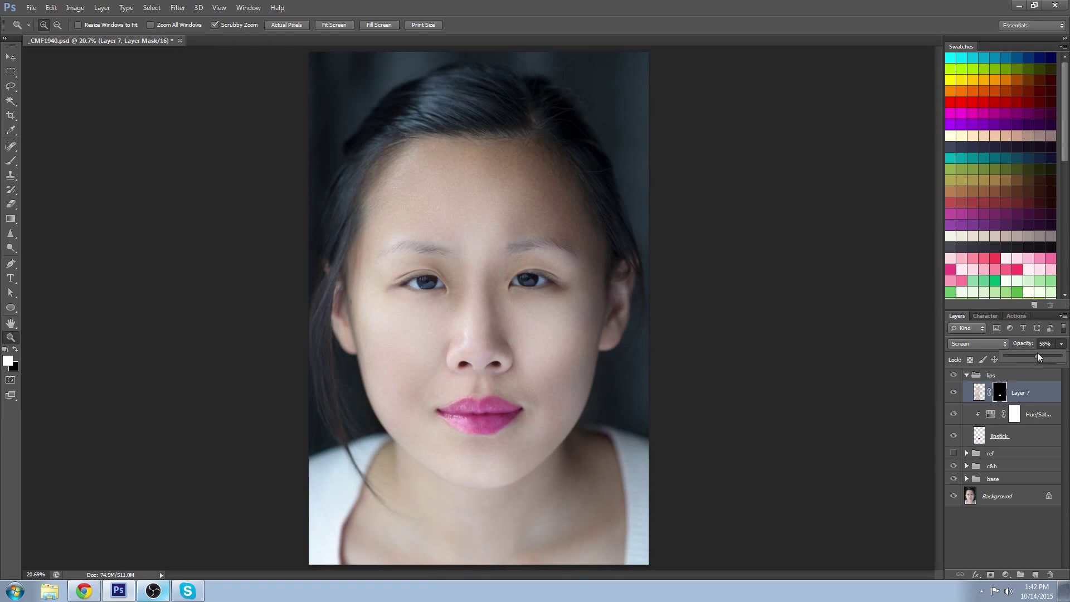
pyautogui.moveTo(1046, 352); pyautogui.dragTo(1044, 353)
pyautogui.click(562, 351)
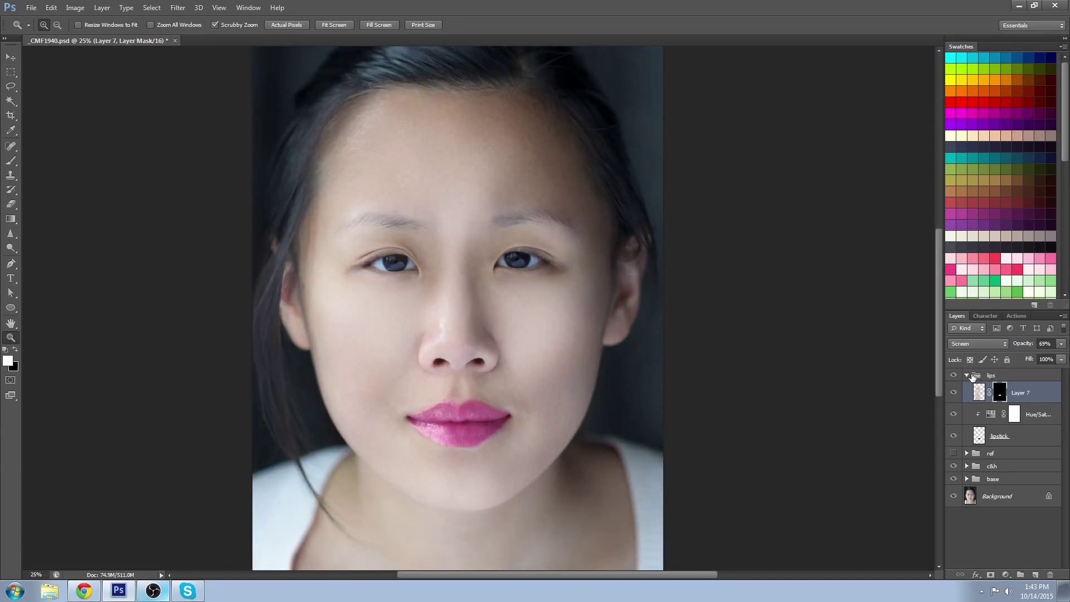
# Collapse the lips group, compare it on and off, and add a new empty layer.
pyautogui.click(967, 375)
pyautogui.click(954, 376)
pyautogui.click(955, 376)
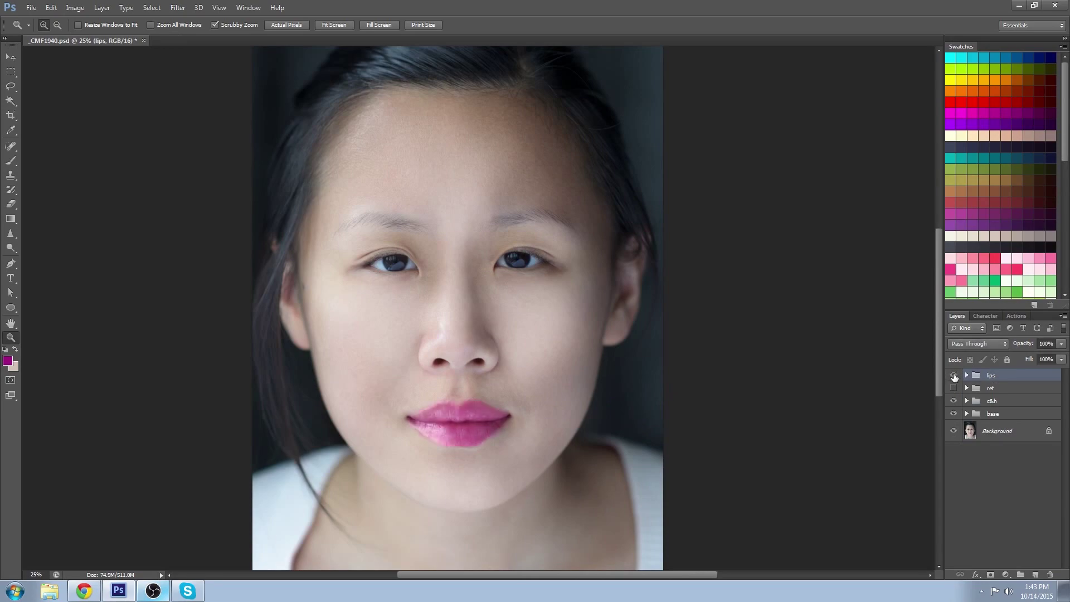
pyautogui.click(954, 376)
pyautogui.click(954, 375)
pyautogui.click(1035, 575)
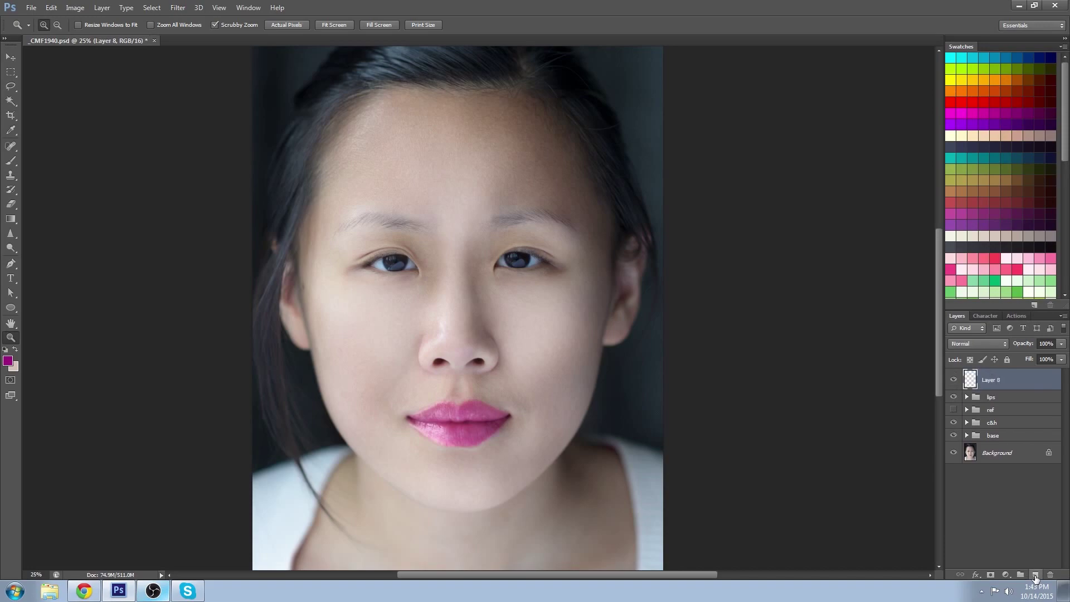
# Rename Layer 8 to 'blush'.
pyautogui.doubleClick(995, 381)
pyautogui.write('blush')
pyautogui.press('Return')
# Sample the lipstick pink and paint a diagonal blush stroke across the left cheek with a 175 brush.
pyautogui.click(11, 161)
pyautogui.keyDown('alt'); pyautogui.click(480, 408); pyautogui.keyUp('alt')
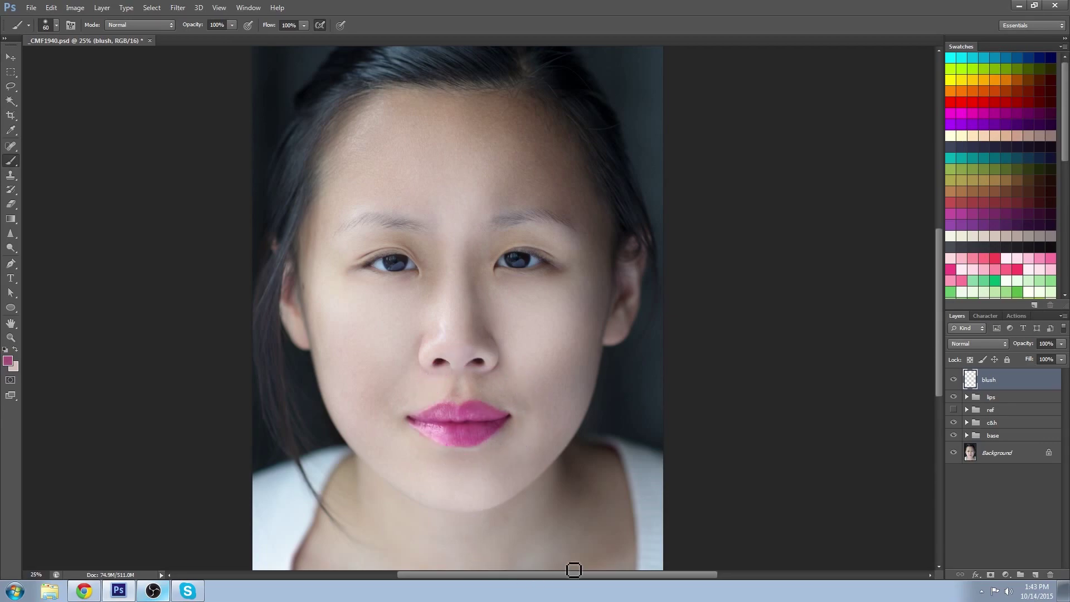
pyautogui.press(']')
pyautogui.press(']')
pyautogui.press(']')
pyautogui.press(']')
pyautogui.press(']')
pyautogui.press(']')
pyautogui.press(']')
pyautogui.moveTo(318, 288); pyautogui.dragTo(369, 352)
pyautogui.press(']')
pyautogui.press(']')
pyautogui.moveTo(330, 305)
pyautogui.mouseDown()
pyautogui.moveTo(399, 366)
pyautogui.moveTo(334, 310)
pyautogui.mouseUp()
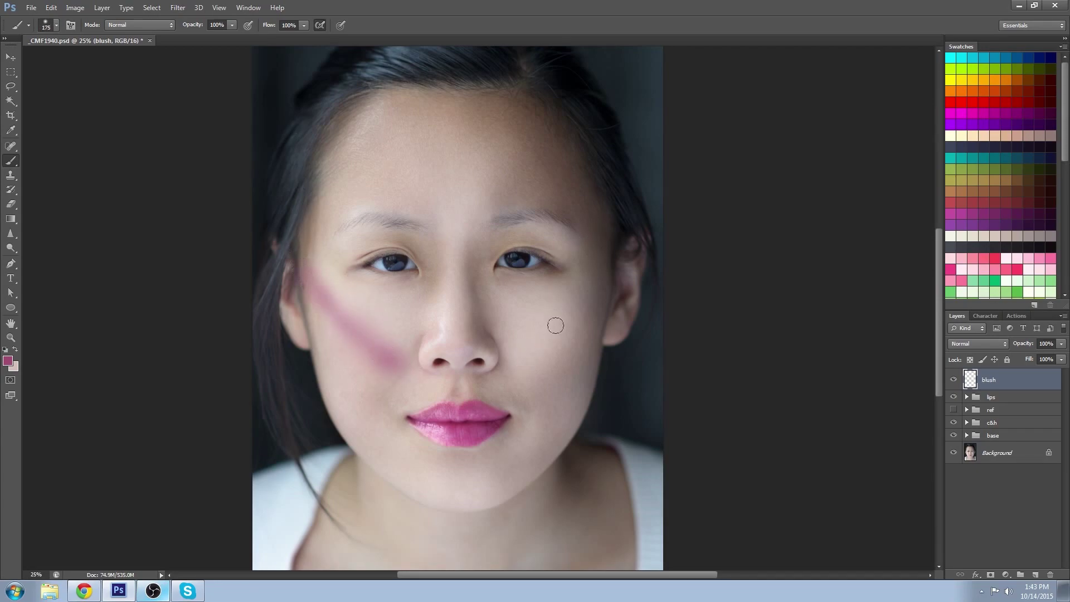
# Paint a wide diagonal pink stroke across the right cheek and touch up the left one.
pyautogui.moveTo(509, 359); pyautogui.dragTo(613, 256)
pyautogui.moveTo(518, 329); pyautogui.dragTo(610, 267)
pyautogui.moveTo(358, 319); pyautogui.dragTo(368, 334)
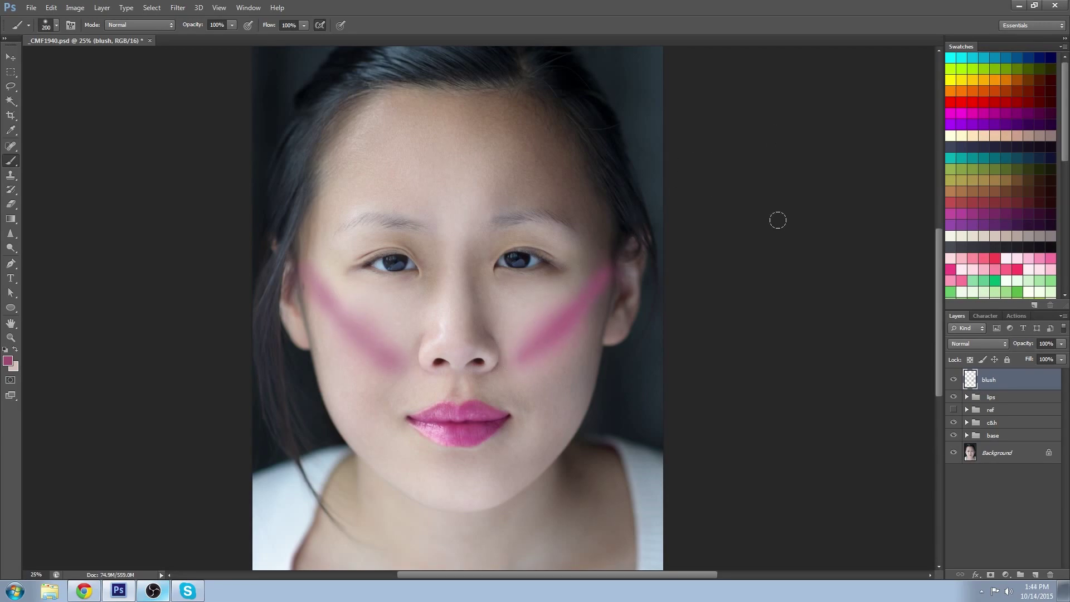
pyautogui.click(178, 8)
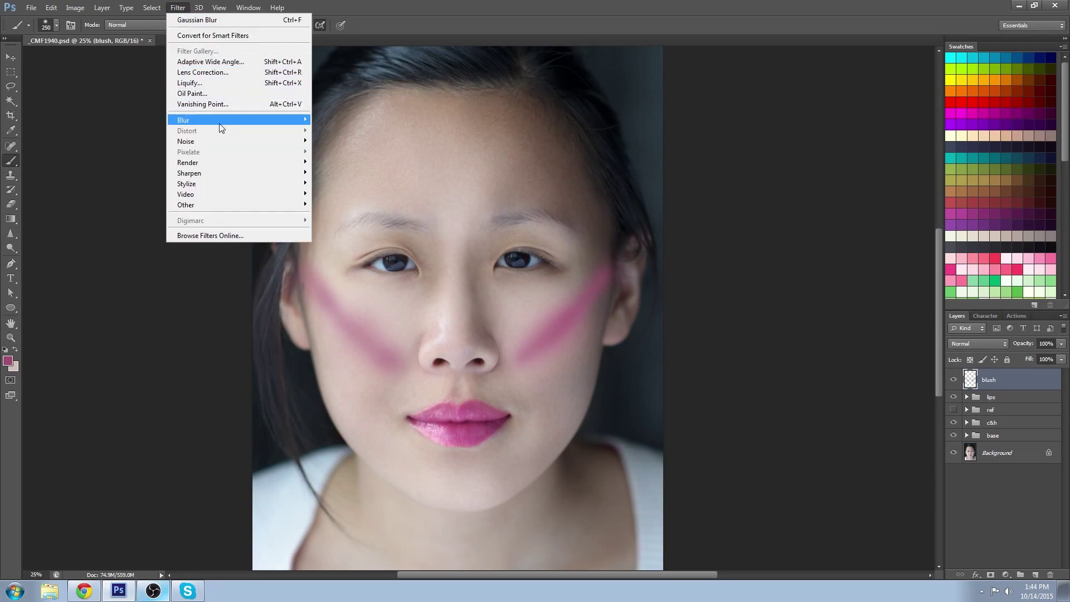
# Apply a Gaussian Blur with an 83.5 px radius to the blush strokes.
pyautogui.moveTo(219, 122)
pyautogui.click(350, 199)
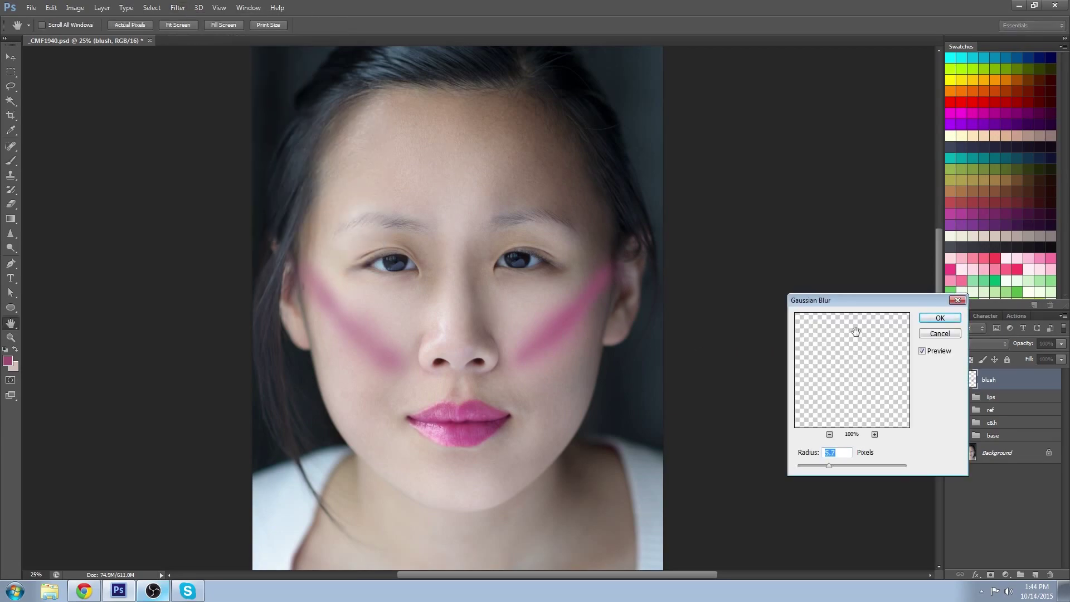
pyautogui.moveTo(863, 303); pyautogui.dragTo(756, 163)
pyautogui.moveTo(722, 326); pyautogui.dragTo(761, 330)
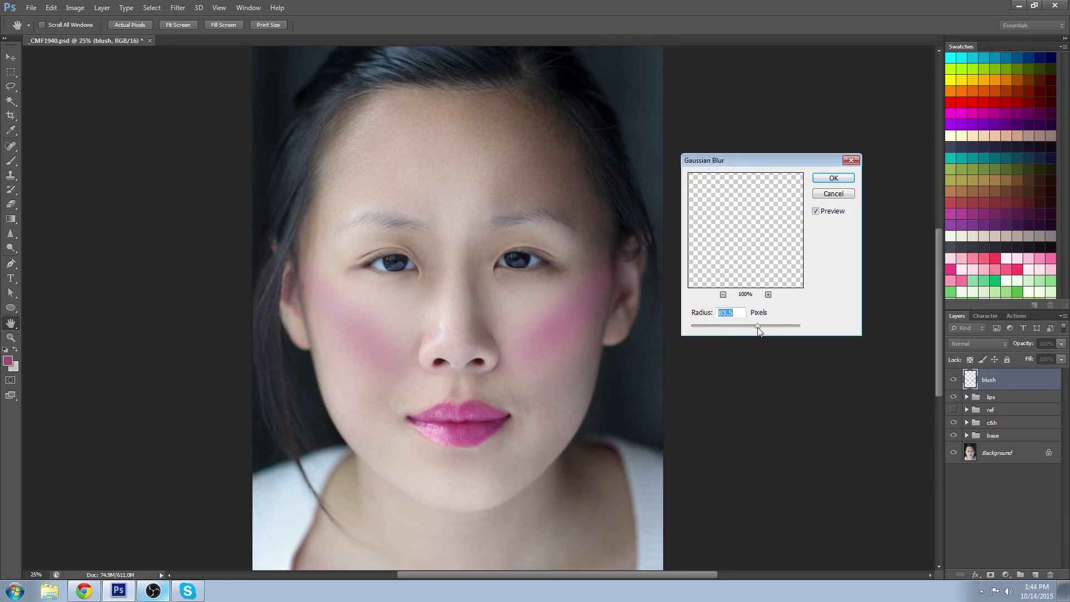
pyautogui.click(827, 178)
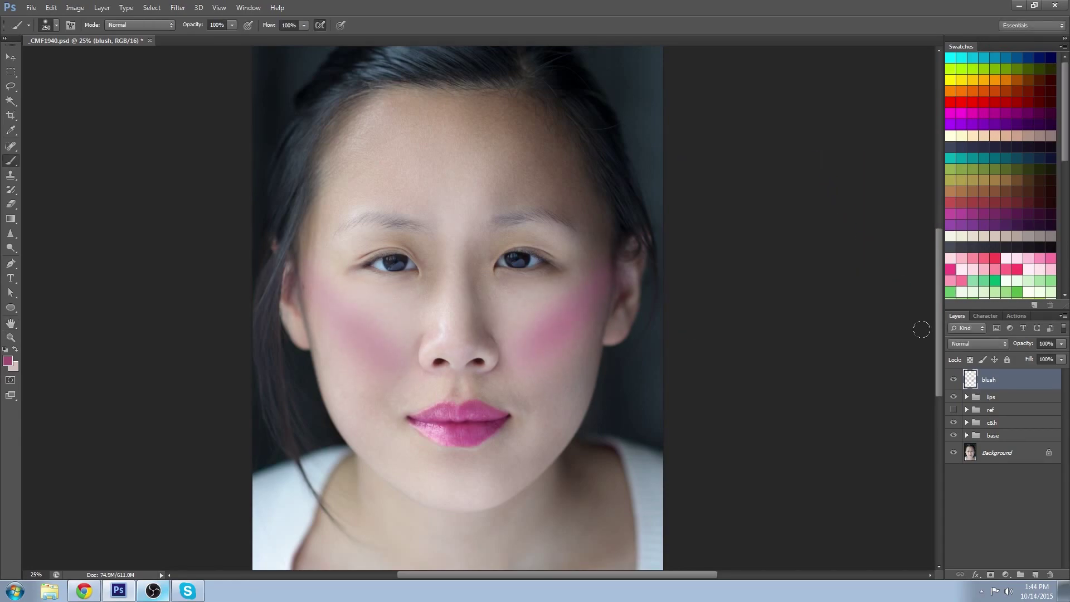
# Set the blush layer's blend mode to Overlay and compare it with the layer hidden.
pyautogui.click(980, 344)
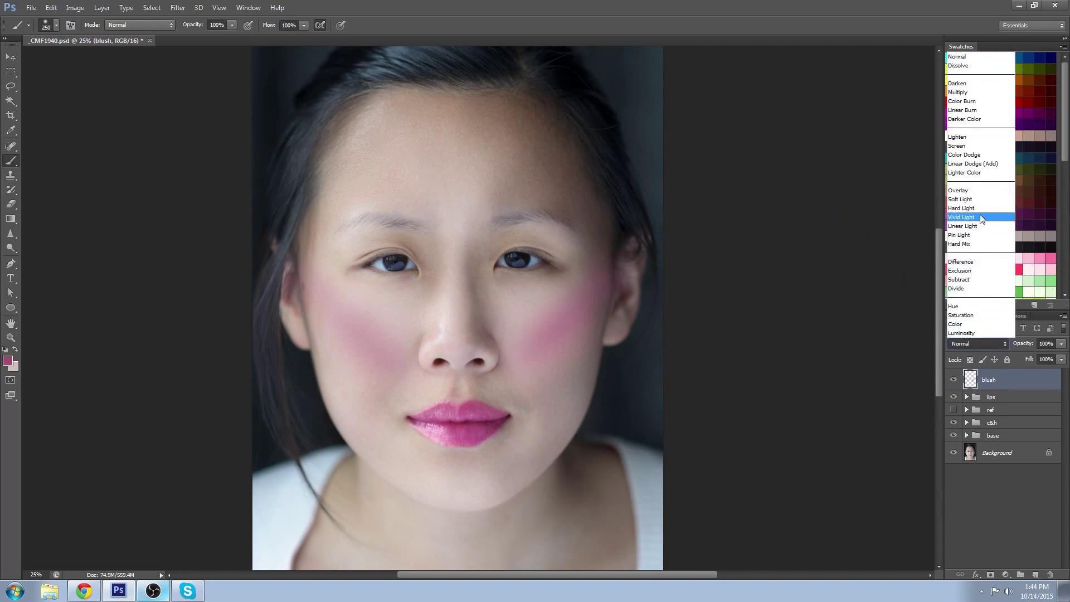
pyautogui.click(969, 191)
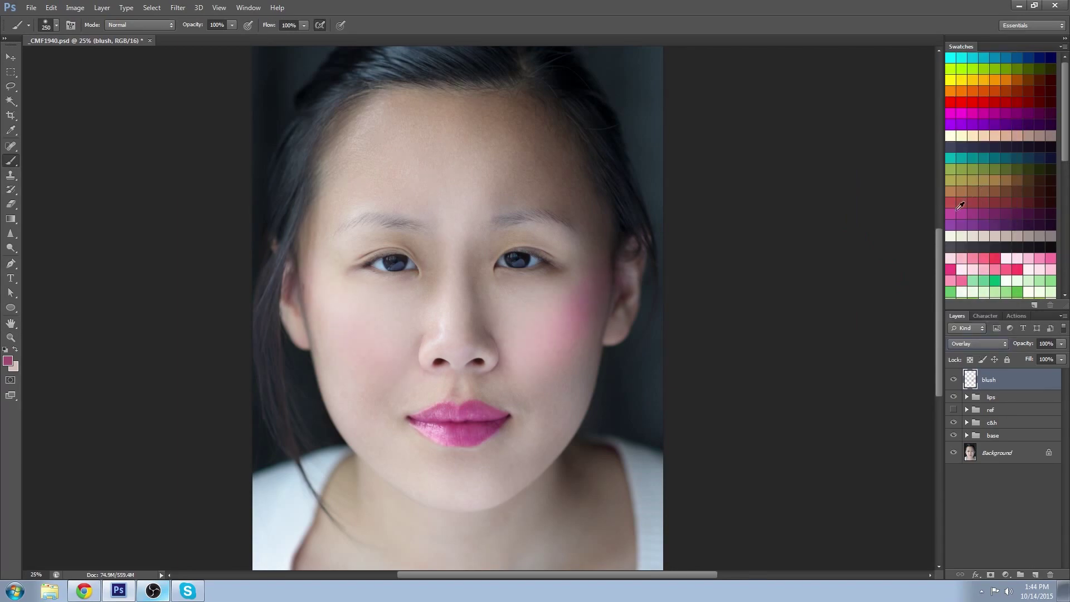
pyautogui.click(954, 379)
pyautogui.click(953, 380)
pyautogui.click(954, 379)
pyautogui.click(954, 380)
# Add a Hue/Saturation adjustment clipped to the blush layer with Hue −7, Saturation +7, Lightness −32.
pyautogui.click(1007, 574)
pyautogui.click(1003, 442)
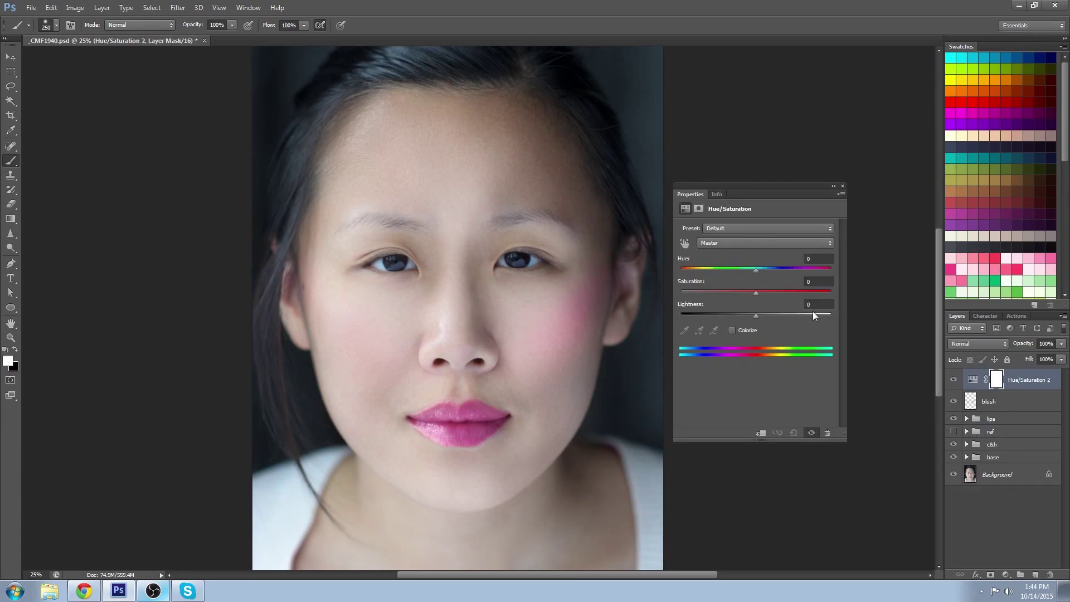
pyautogui.keyDown('alt'); pyautogui.click(1017, 390); pyautogui.keyUp('alt')
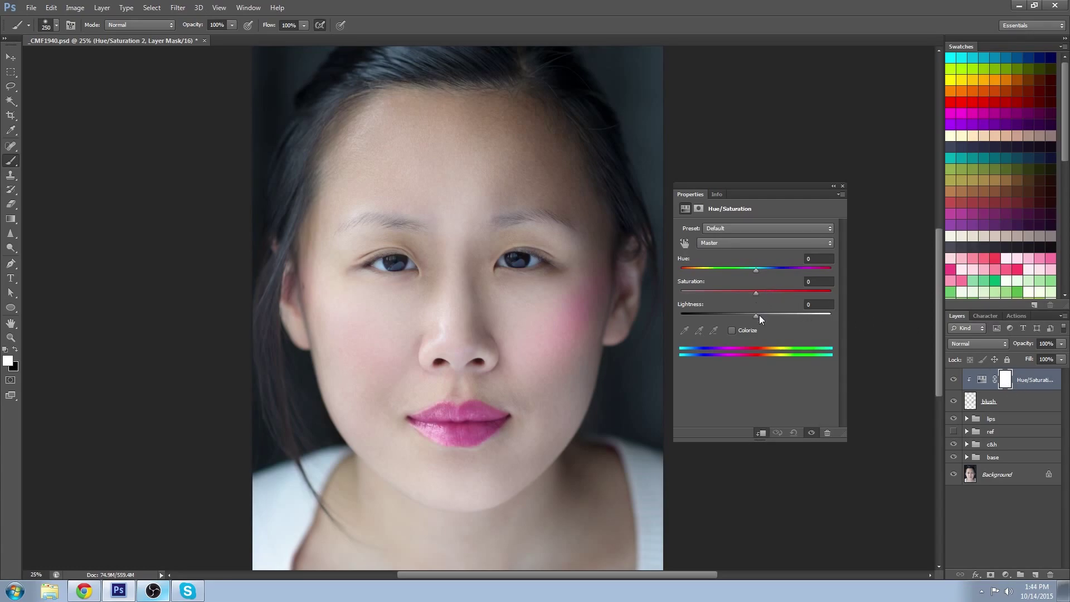
pyautogui.moveTo(754, 316); pyautogui.dragTo(732, 310)
pyautogui.moveTo(754, 270); pyautogui.dragTo(836, 303)
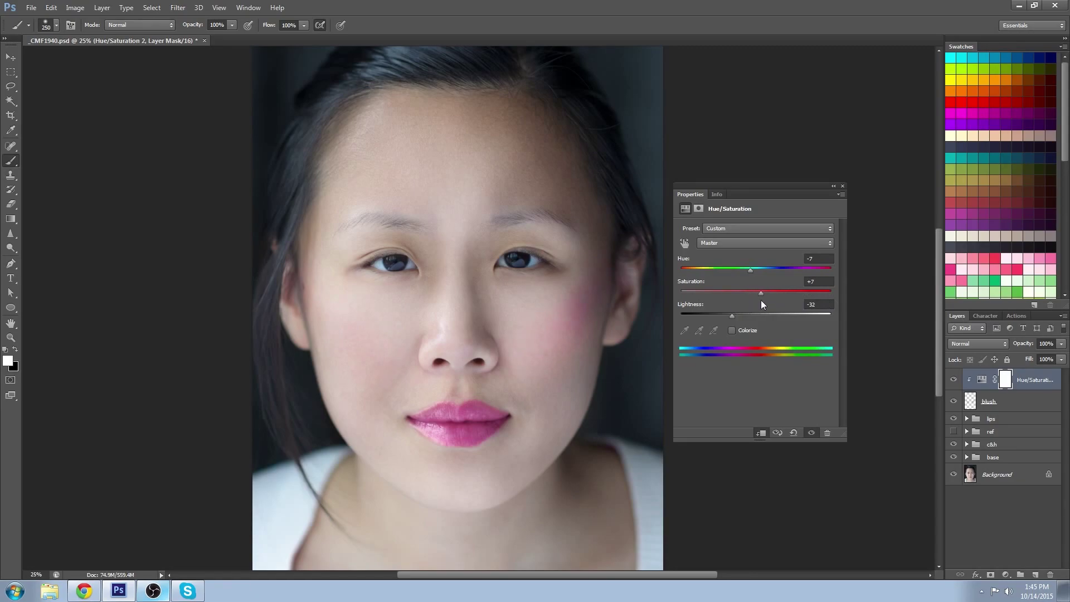
pyautogui.click(843, 186)
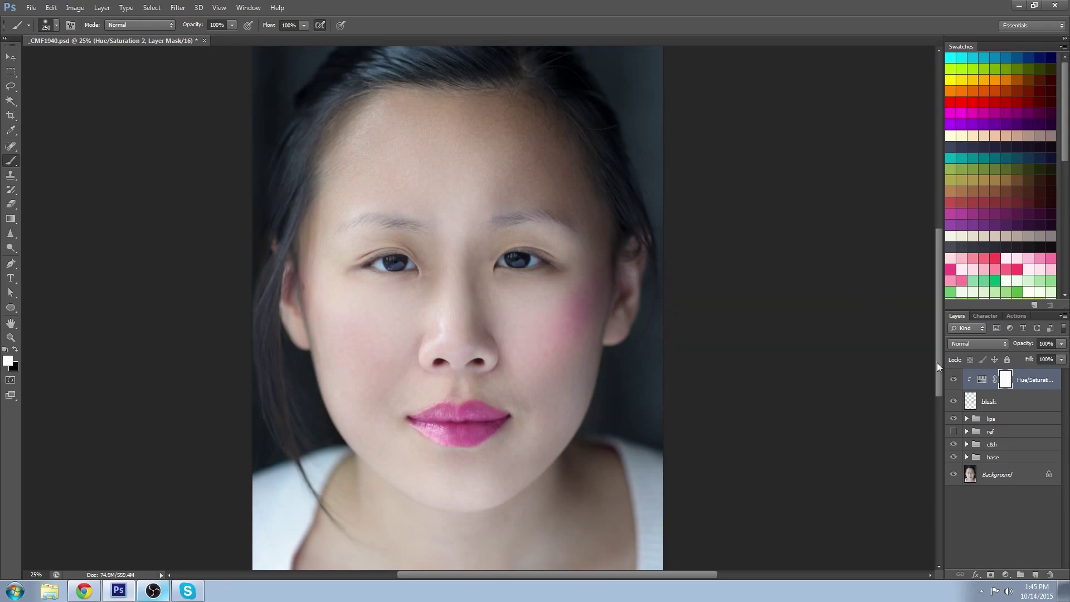
# Group the blush layer and Hue/Saturation 2 into a new group named 'blush'.
pyautogui.keyDown('shift'); pyautogui.click(1024, 406); pyautogui.keyUp('shift')
pyautogui.click(1063, 315)
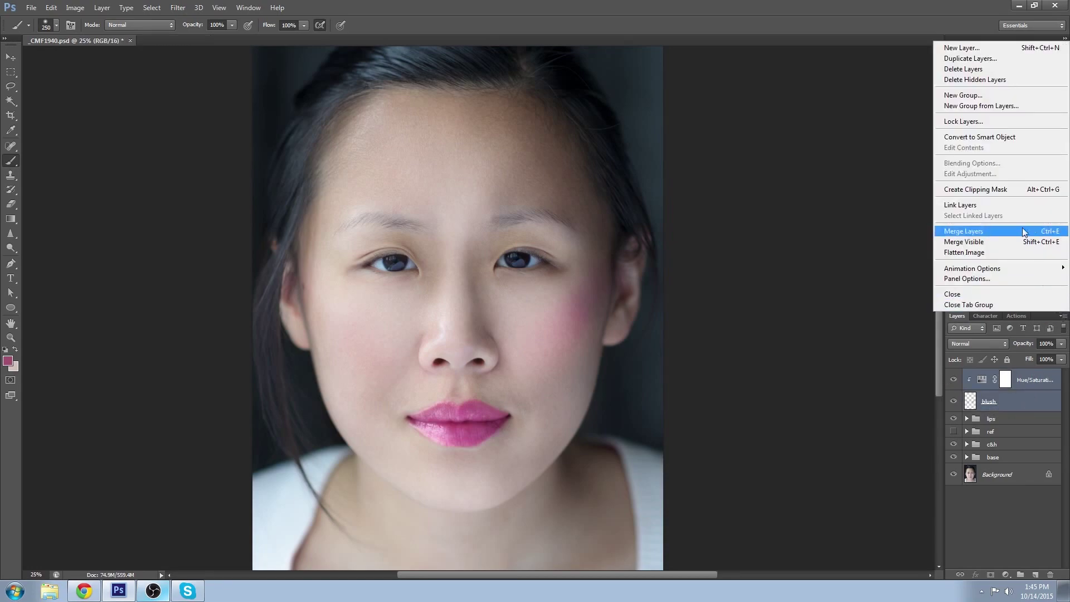
pyautogui.click(985, 104)
pyautogui.write('b')
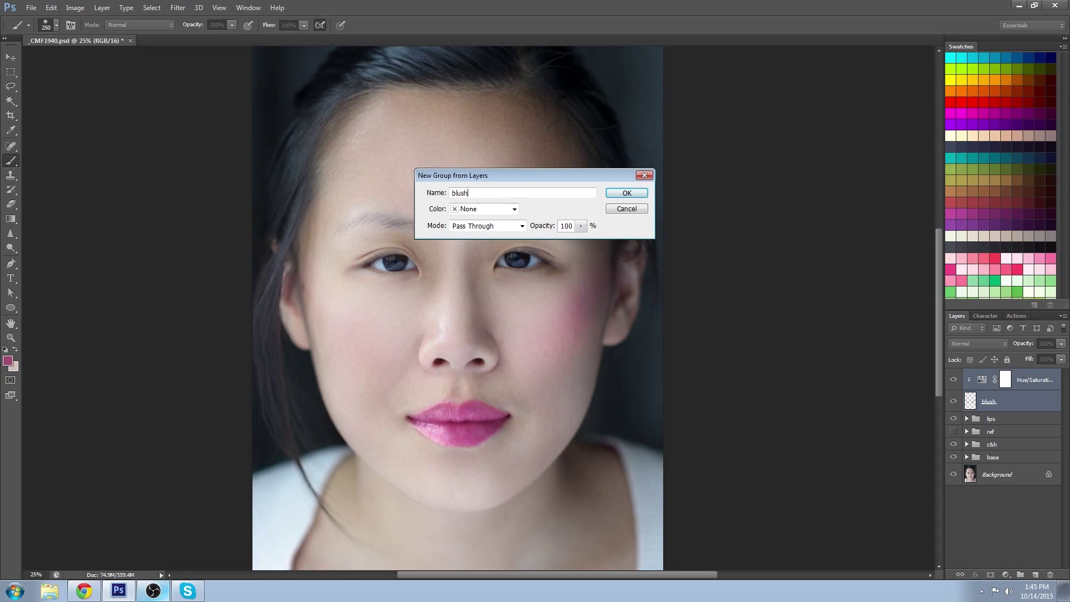
pyautogui.write('lush')
pyautogui.press('Return')
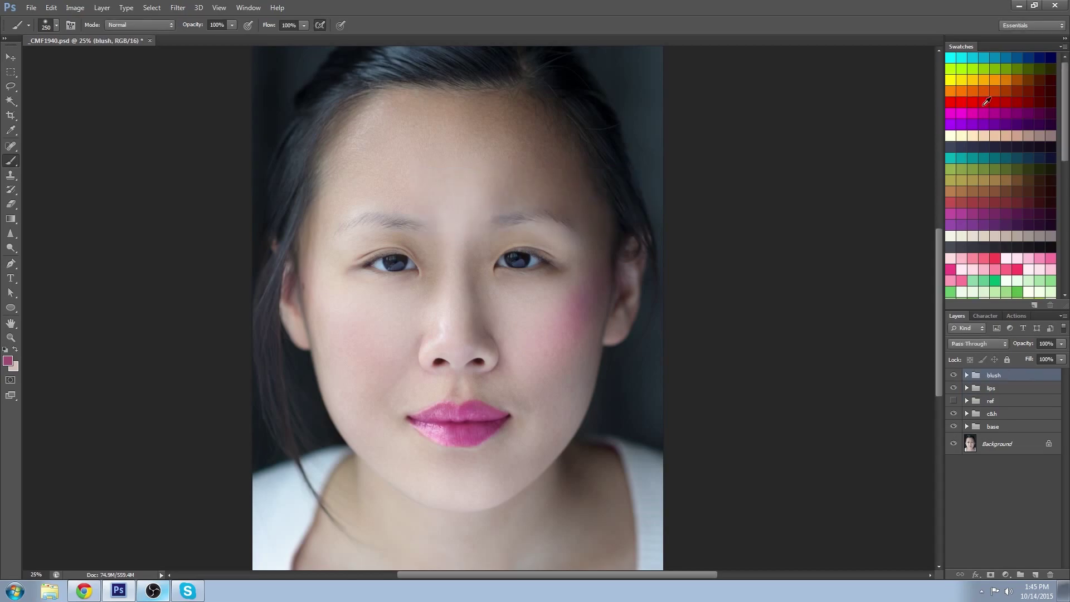
# Compare against the original, save the document, and reselect the blush layer with a 175 brush.
pyautogui.click(954, 376)
pyautogui.click(954, 376)
pyautogui.moveTo(954, 389); pyautogui.dragTo(953, 374)
pyautogui.hotkey('ctrl', 's')
pyautogui.click(967, 376)
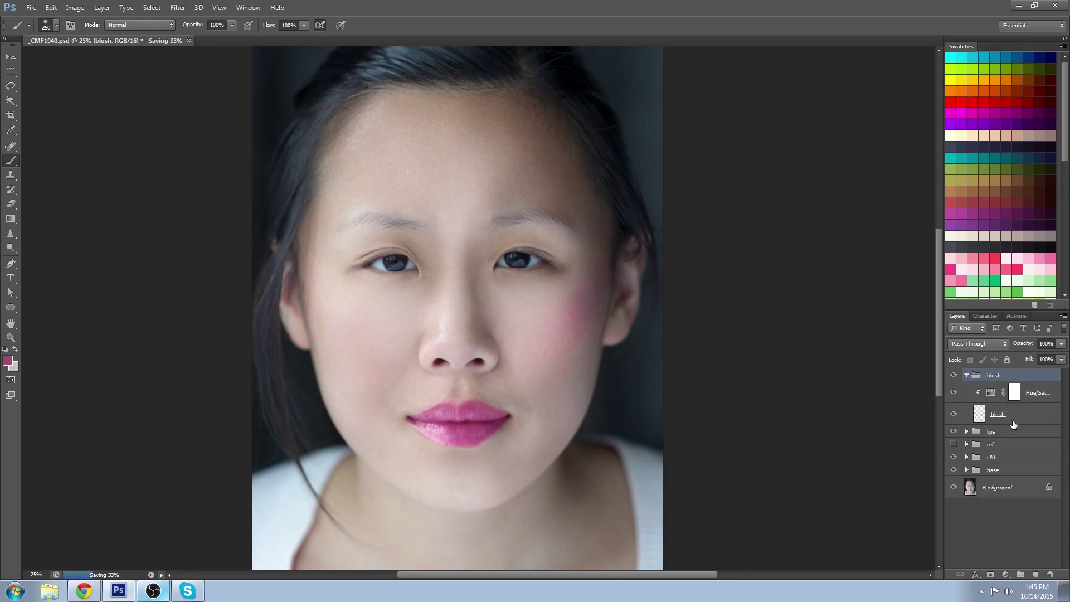
pyautogui.click(977, 416)
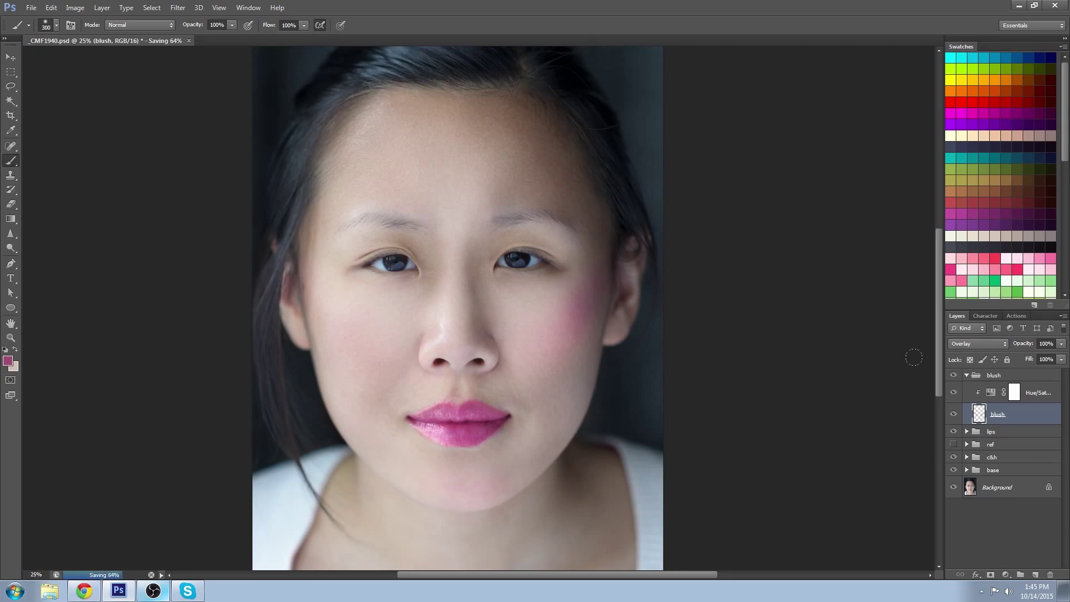
pyautogui.press('[')
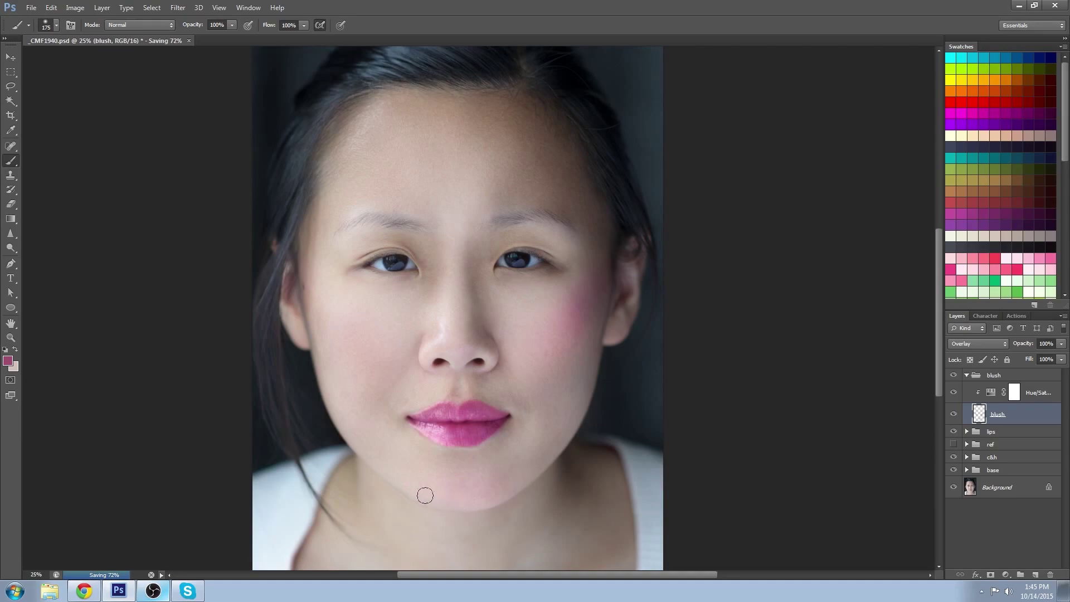